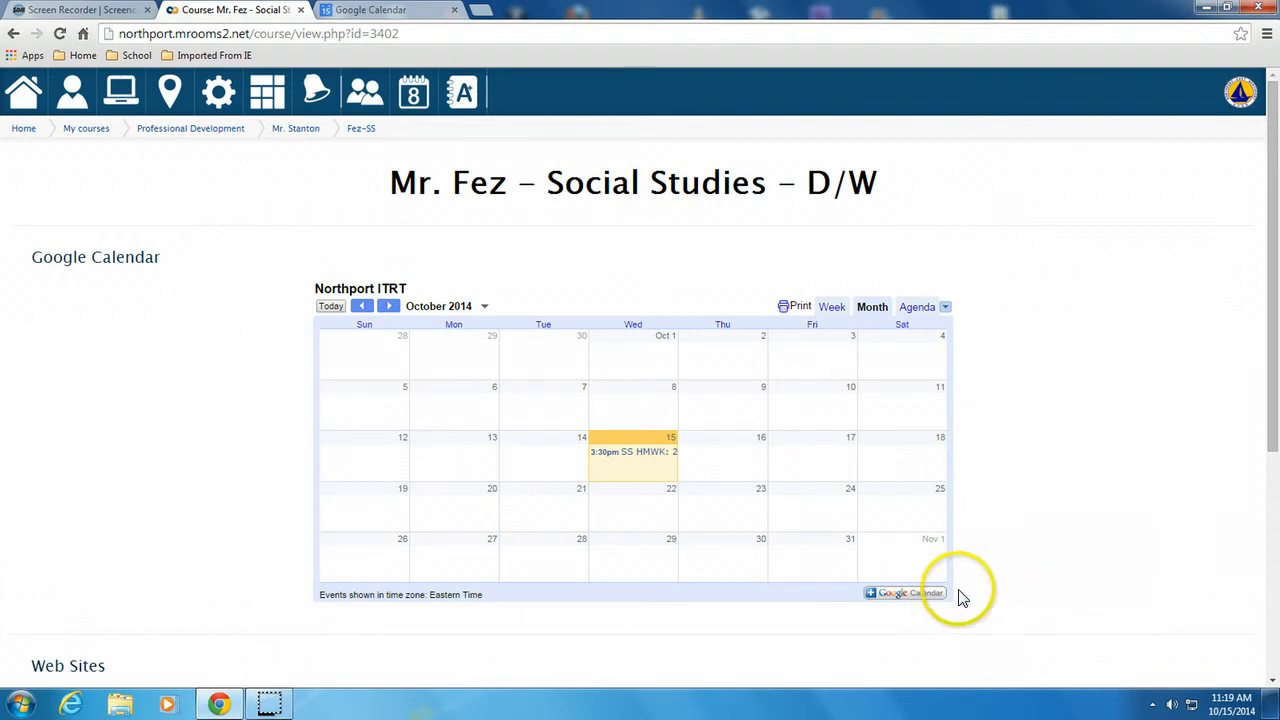
View the details of the October 15 SS HMWK event in the embedded calendar and close them.
click(622, 458)
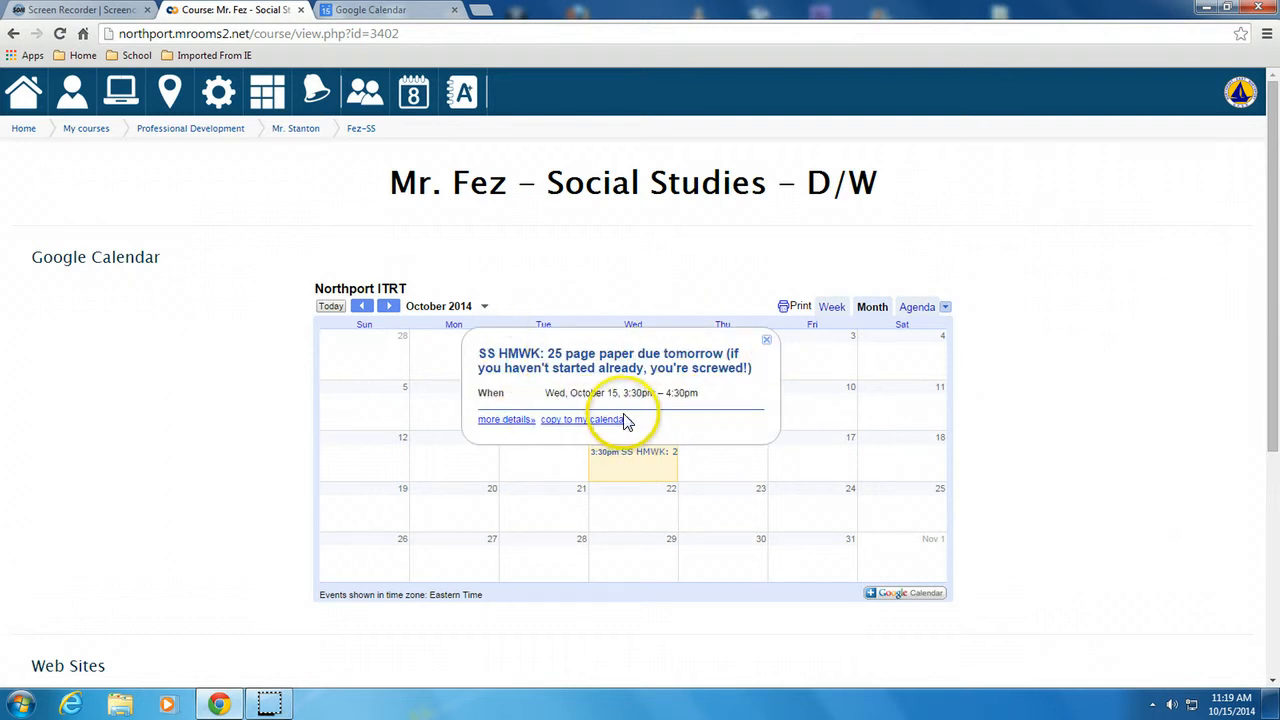
click(645, 461)
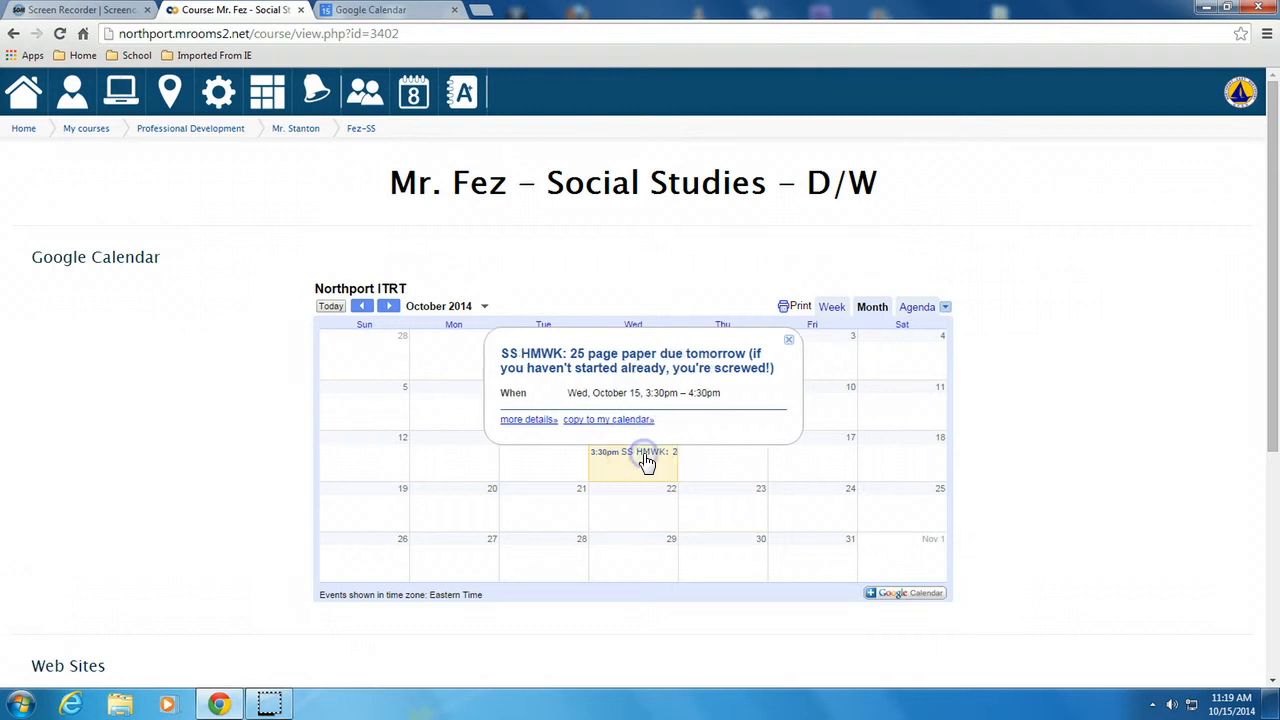
click(789, 340)
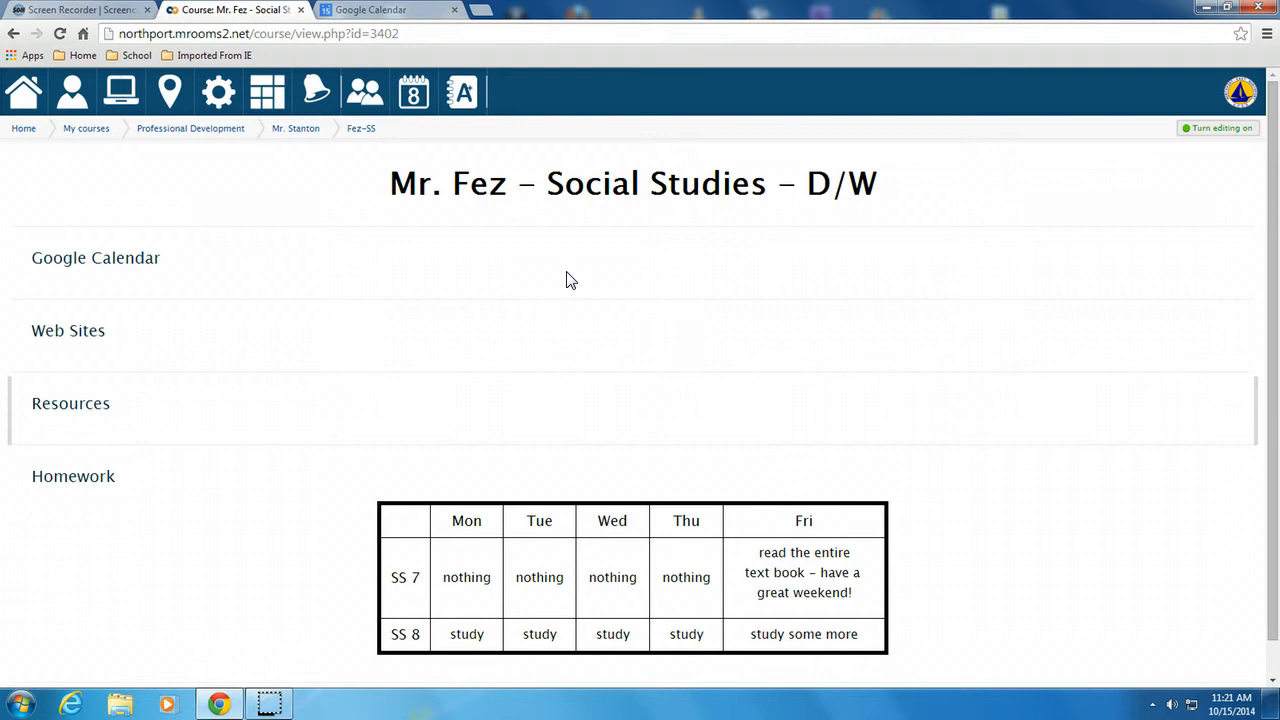
Turn on editing for the course page and open the Google Calendar section's summary for editing.
click(1221, 132)
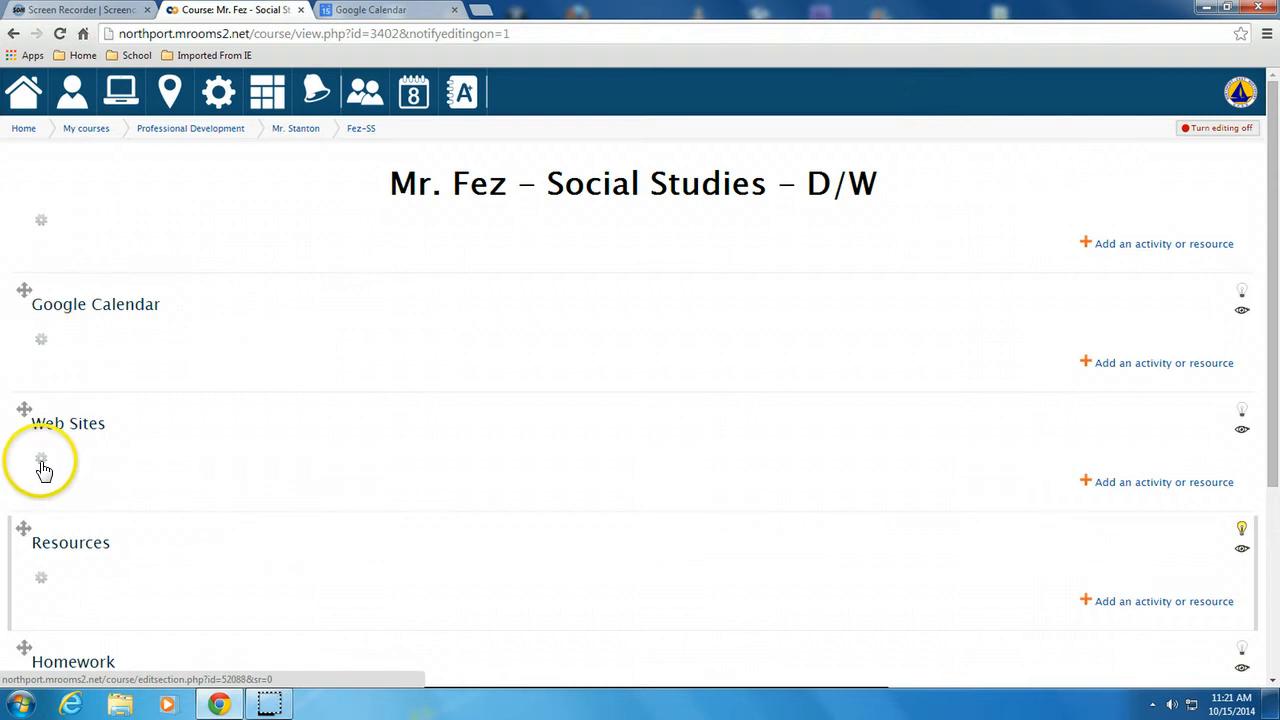
click(45, 343)
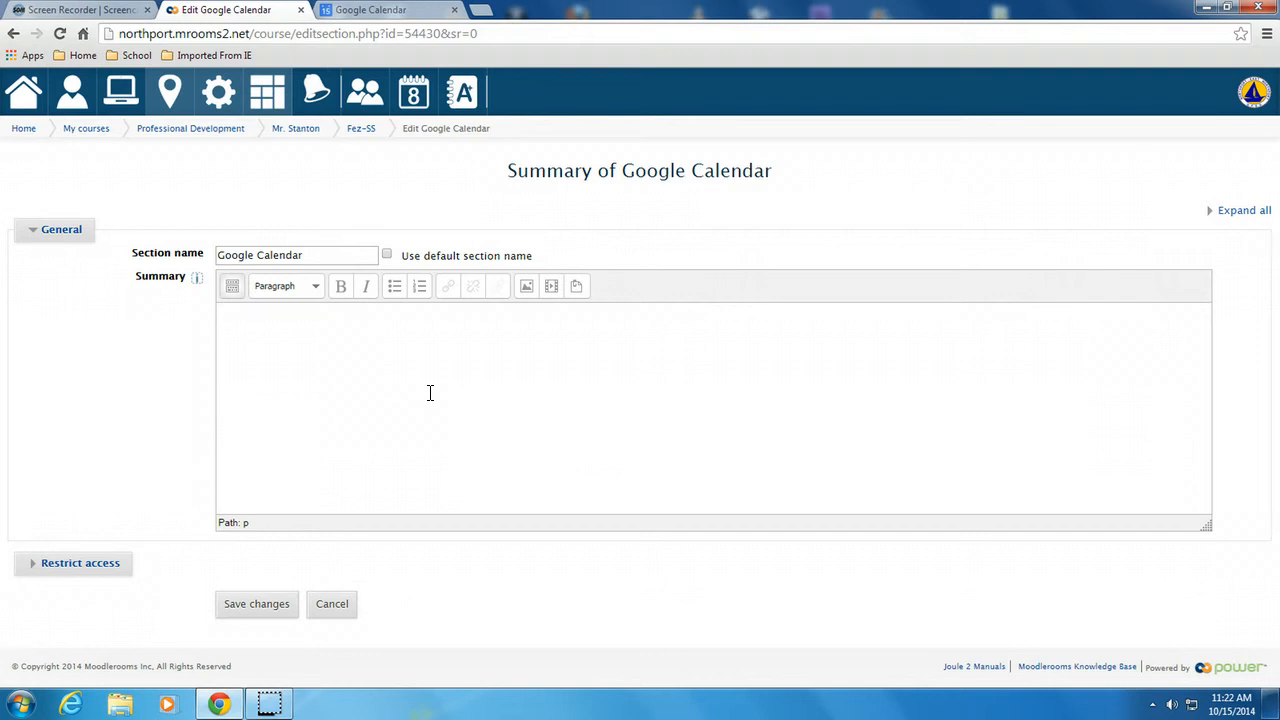
Switch to Google Calendar, return to the October 2014 month view and show the list of own calendars.
click(422, 12)
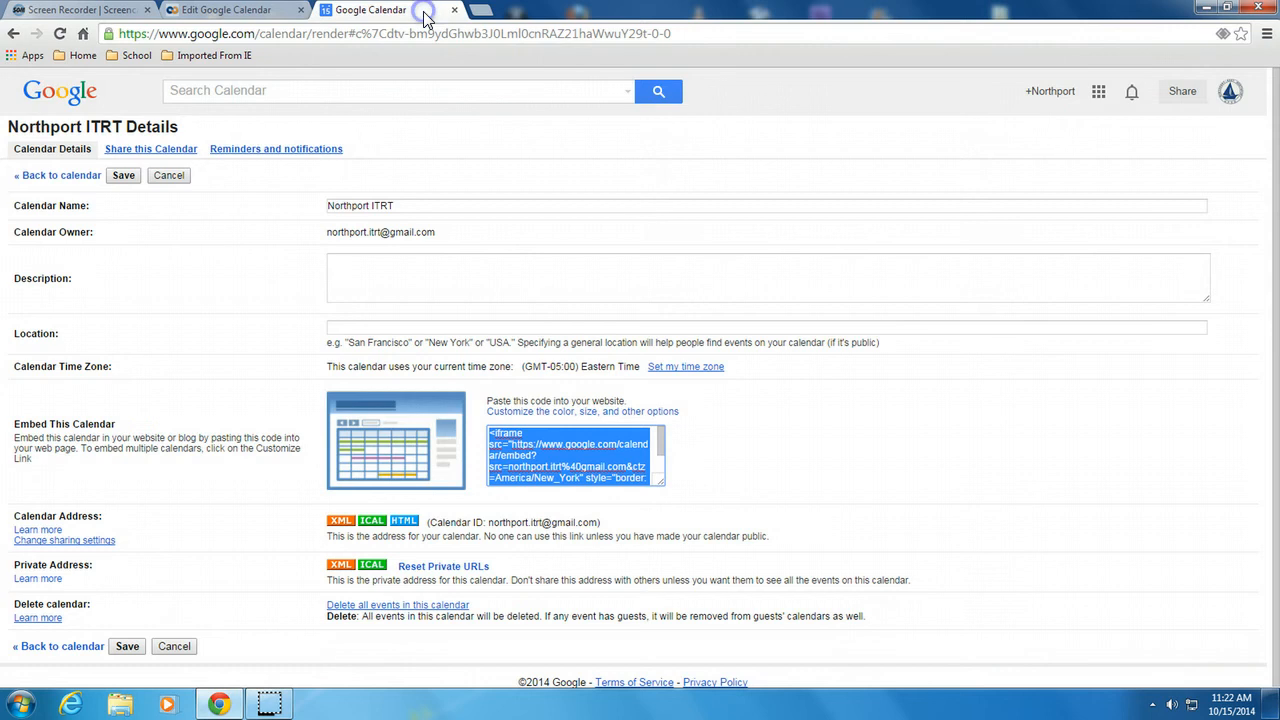
click(35, 176)
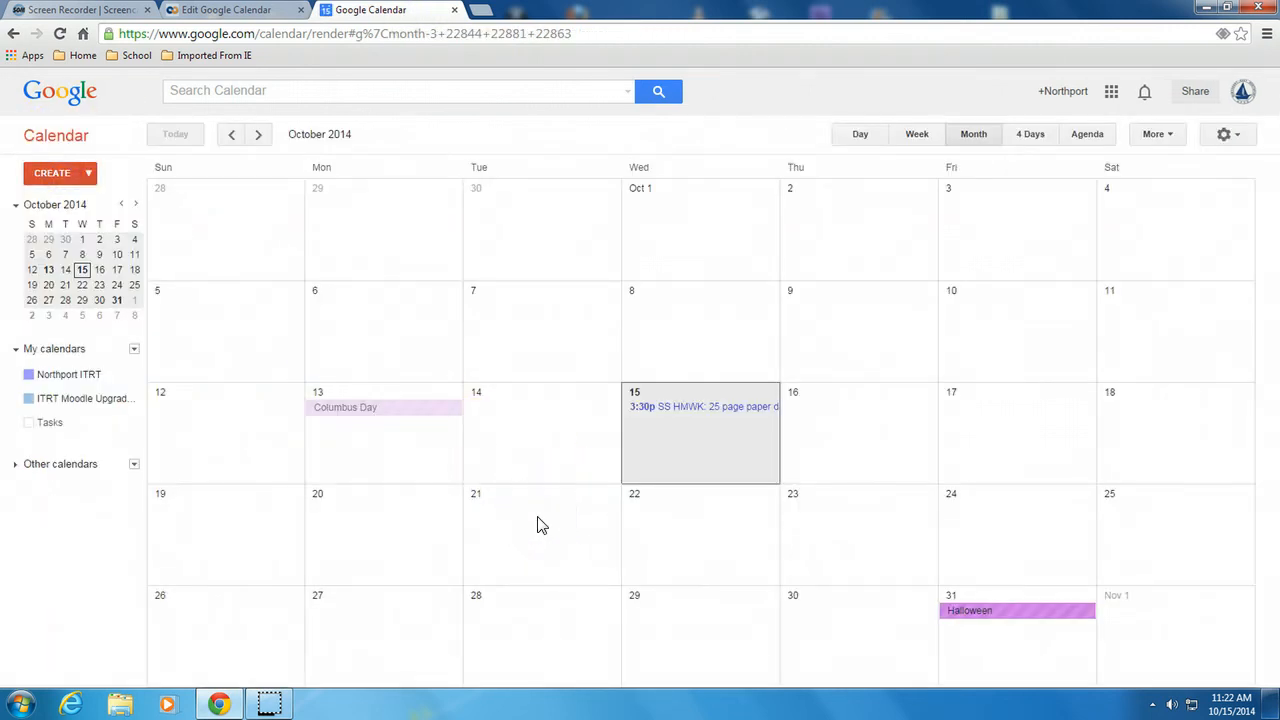
click(678, 446)
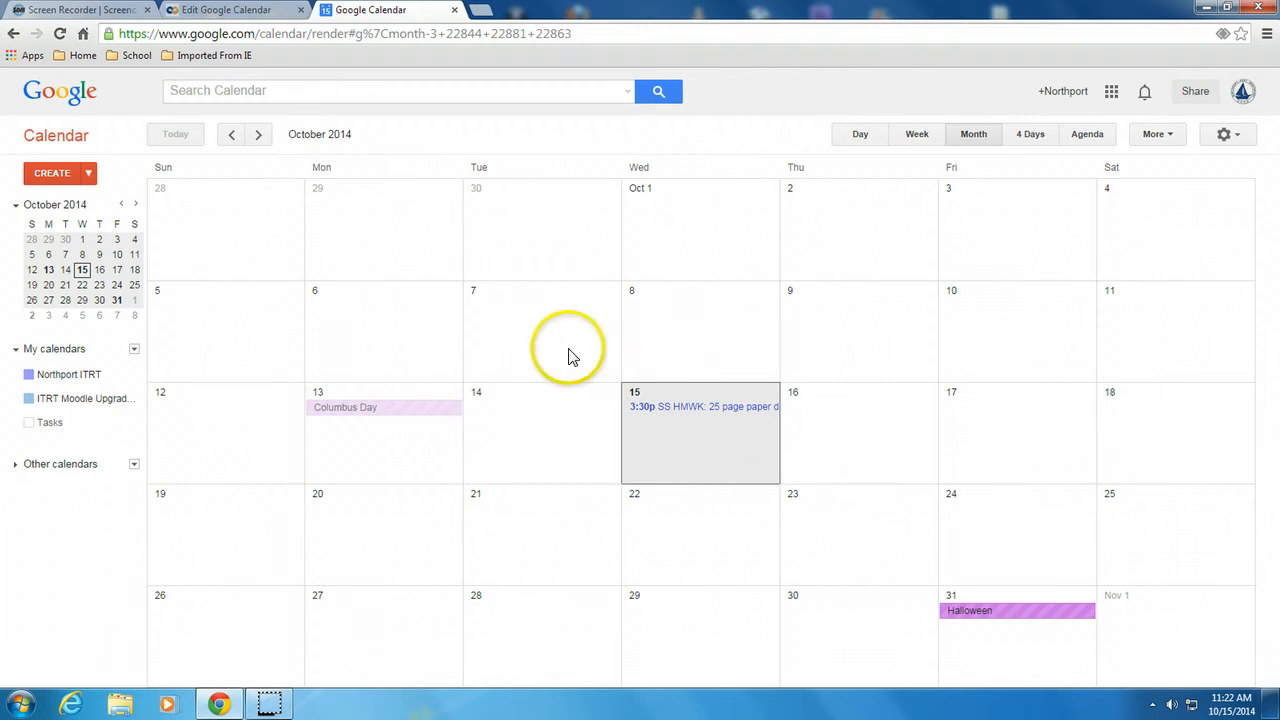
click(15, 348)
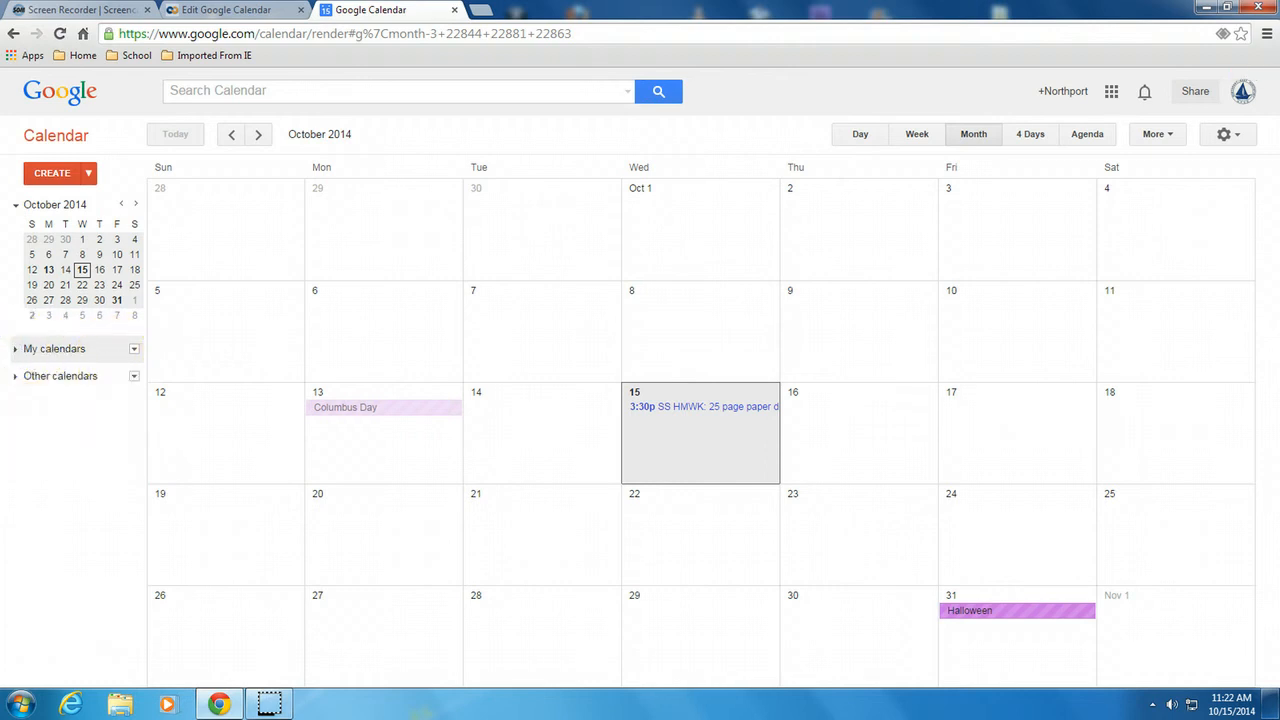
click(15, 348)
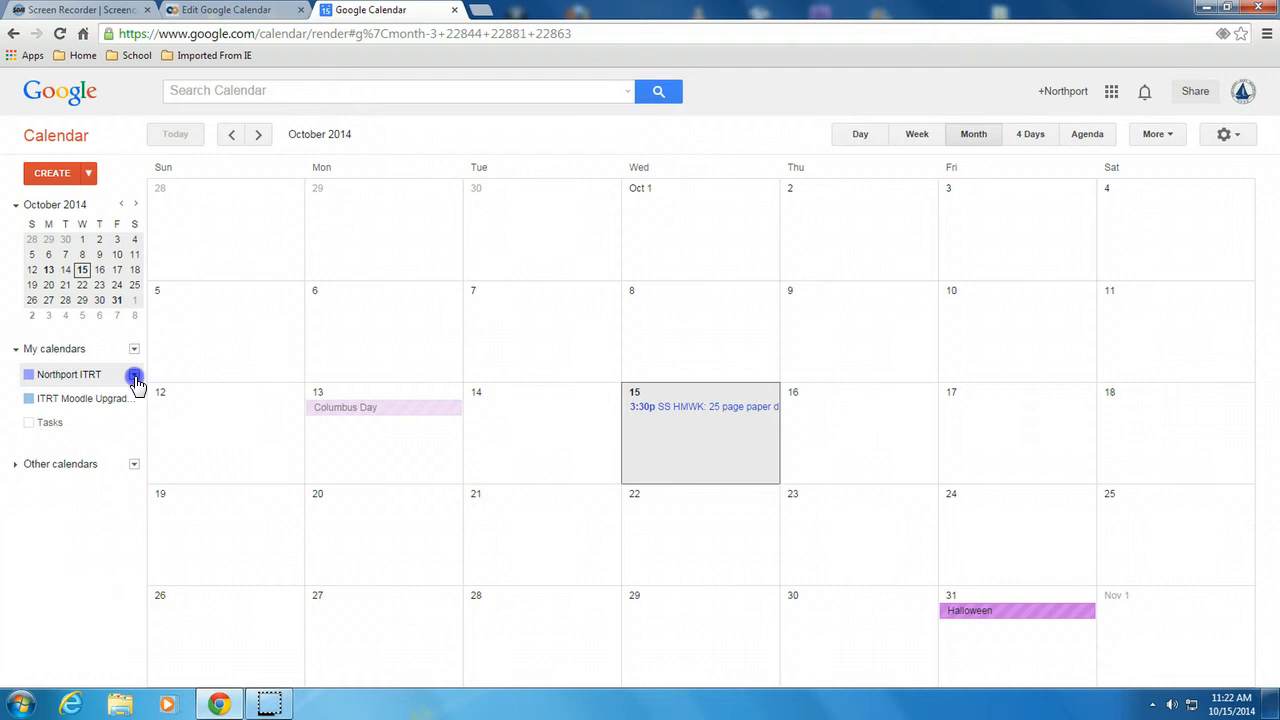
Look at the embed code in the Northport ITRT calendar's settings and return to the month view.
click(134, 376)
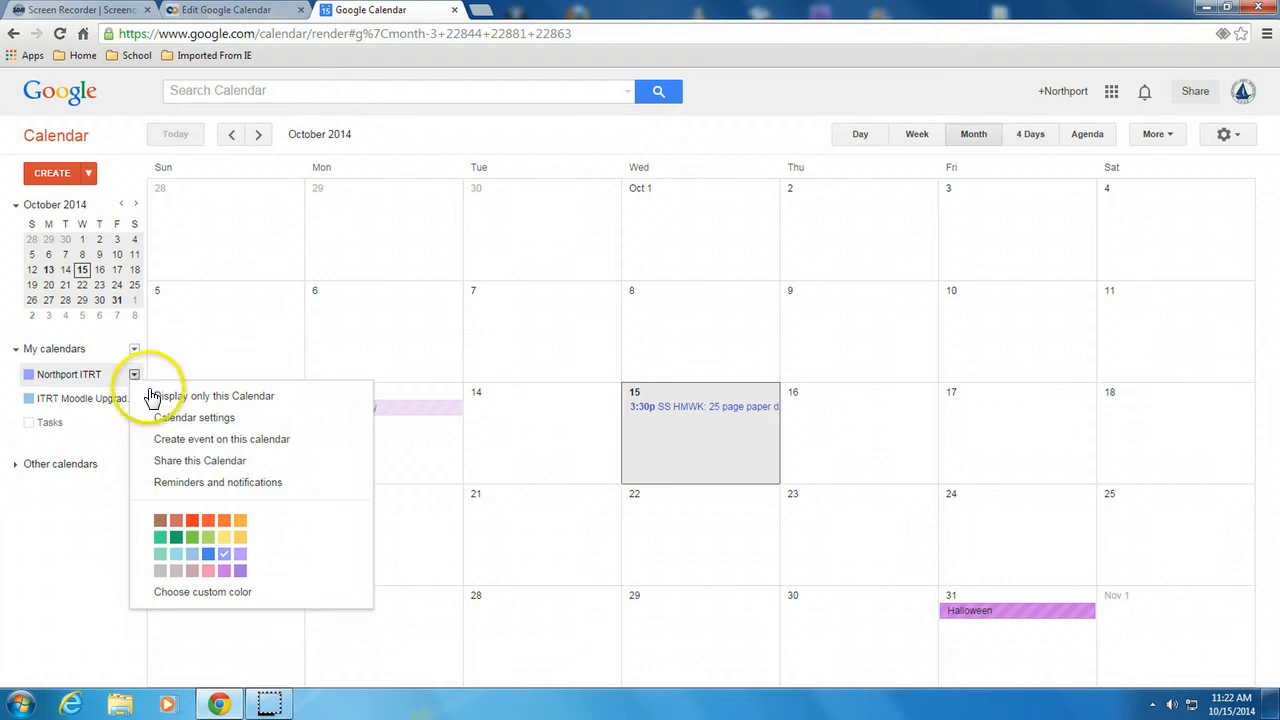
click(180, 425)
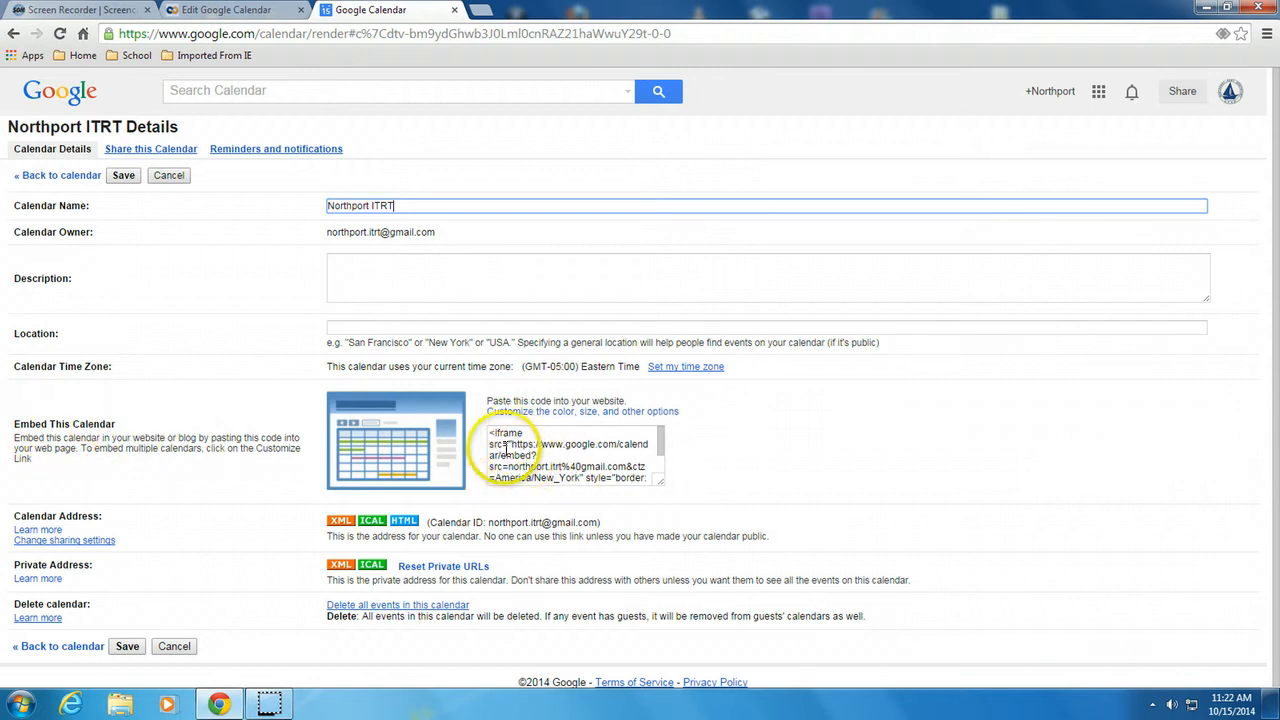
click(77, 179)
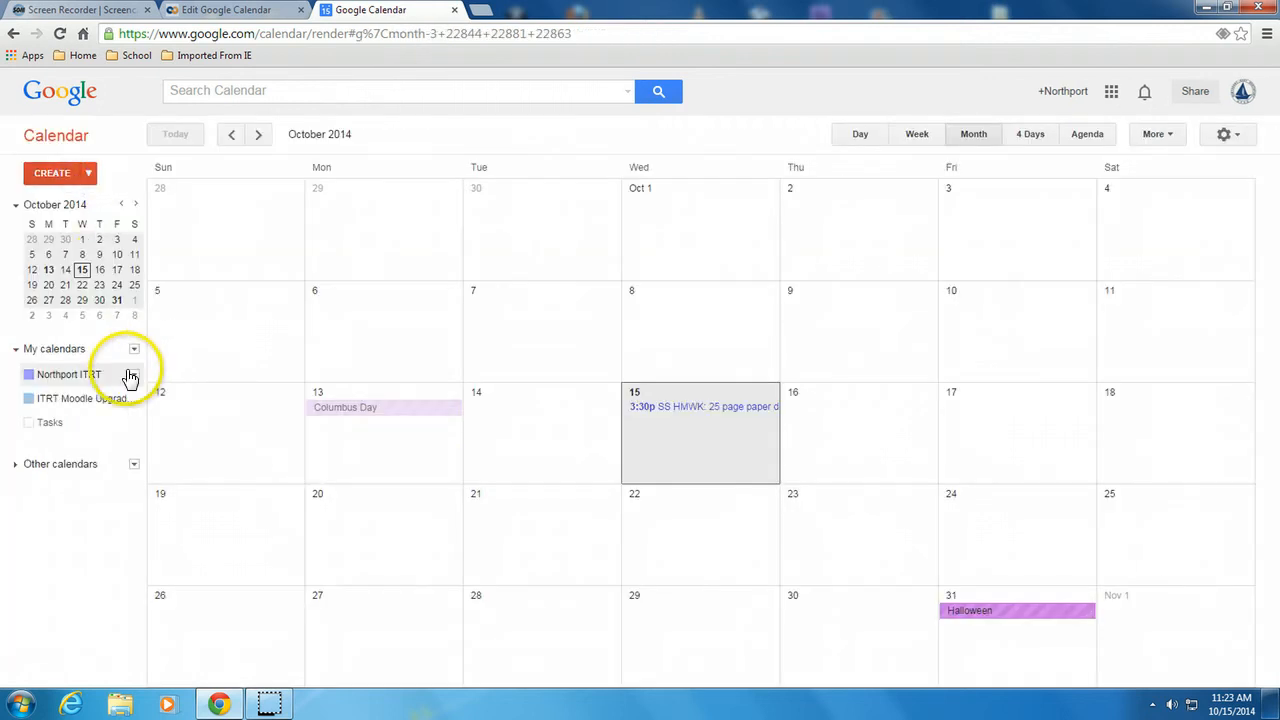
Make the Northport ITRT calendar public in its sharing settings and save the change.
click(135, 376)
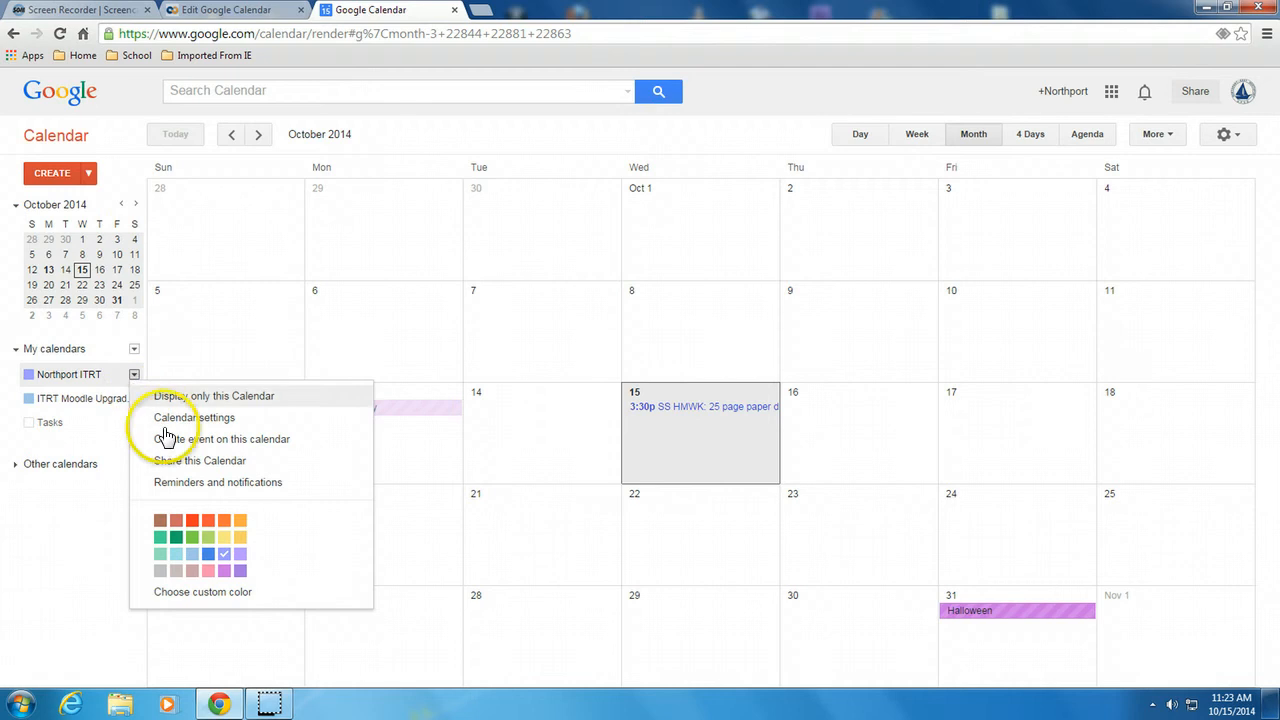
click(175, 468)
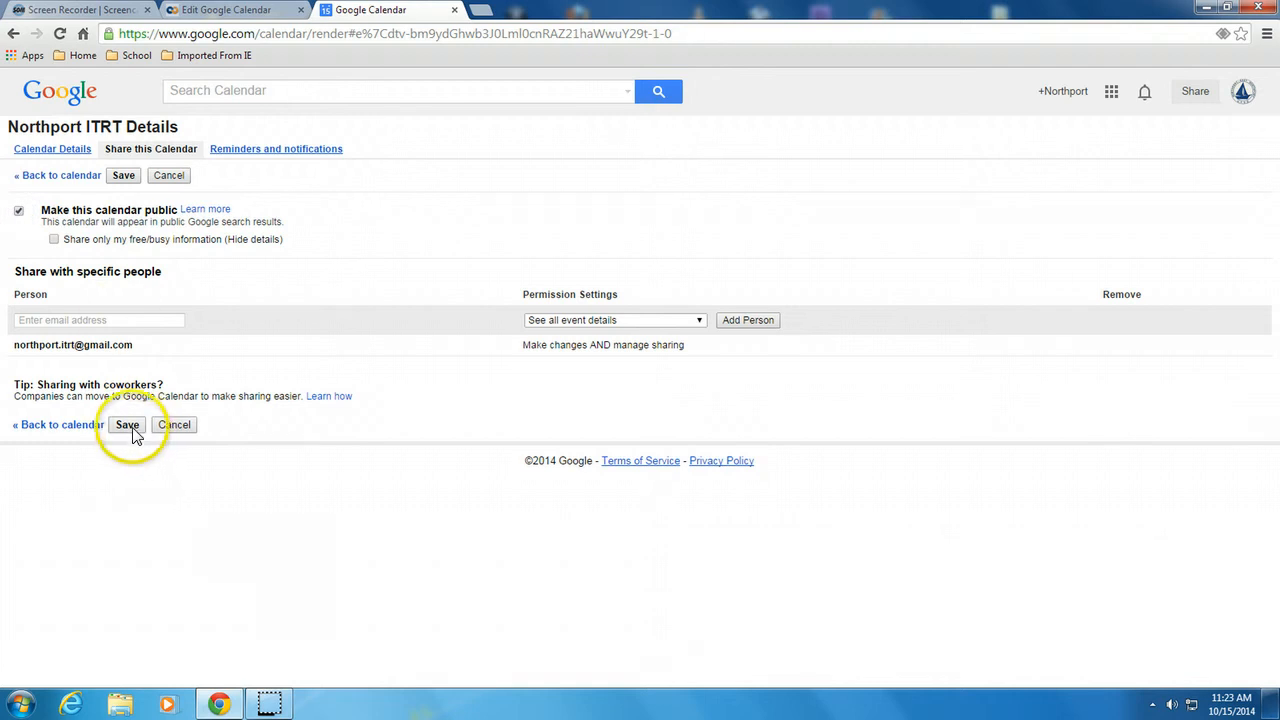
click(127, 426)
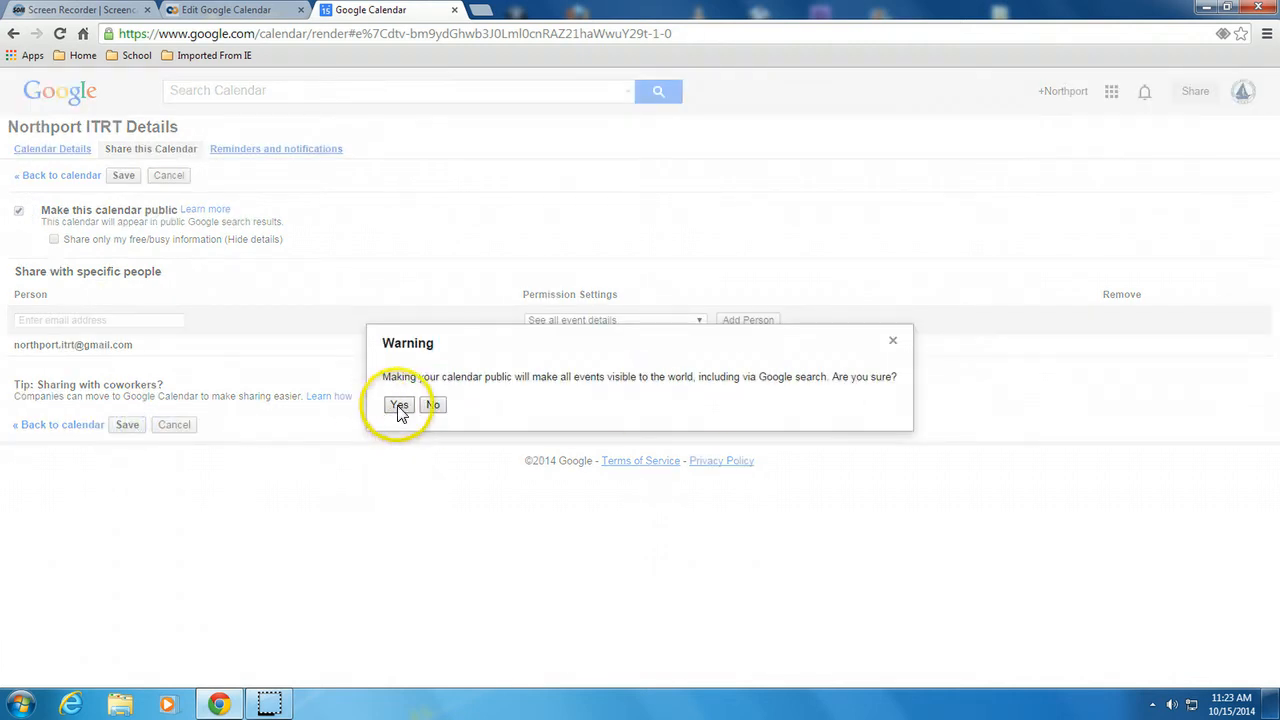
click(399, 408)
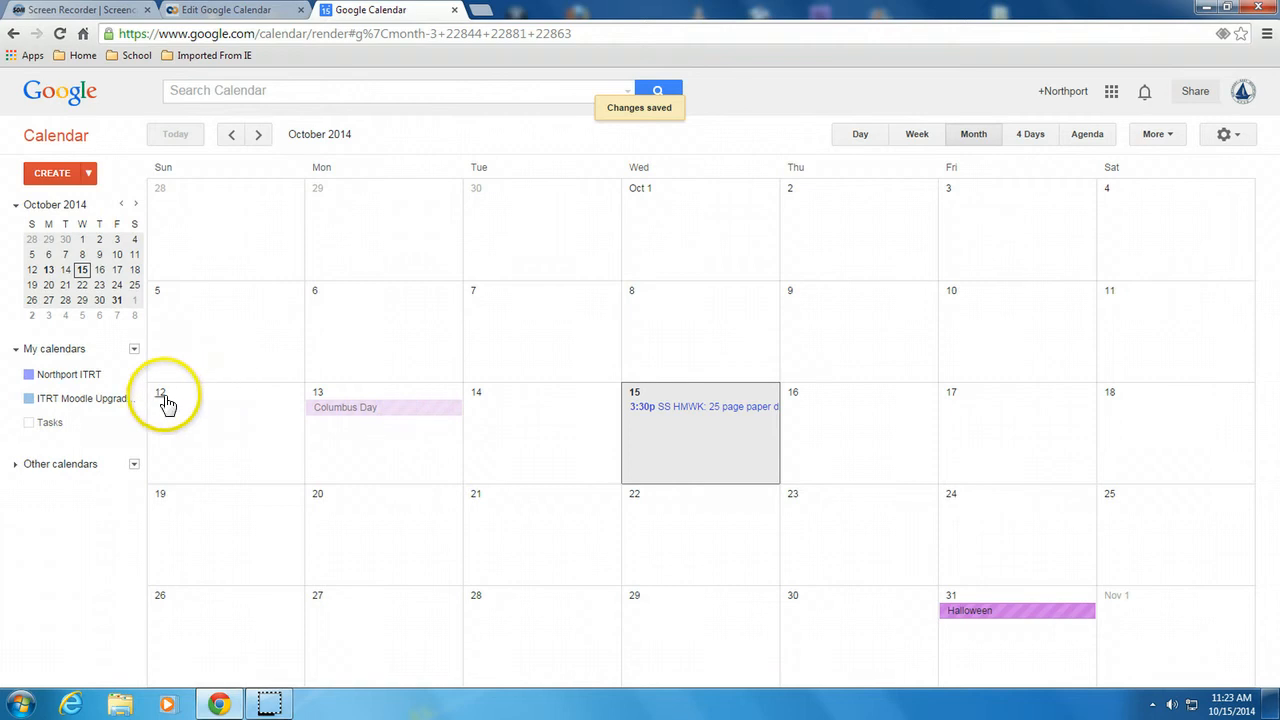
Copy the full iframe embed code from the Northport ITRT calendar's settings.
click(133, 375)
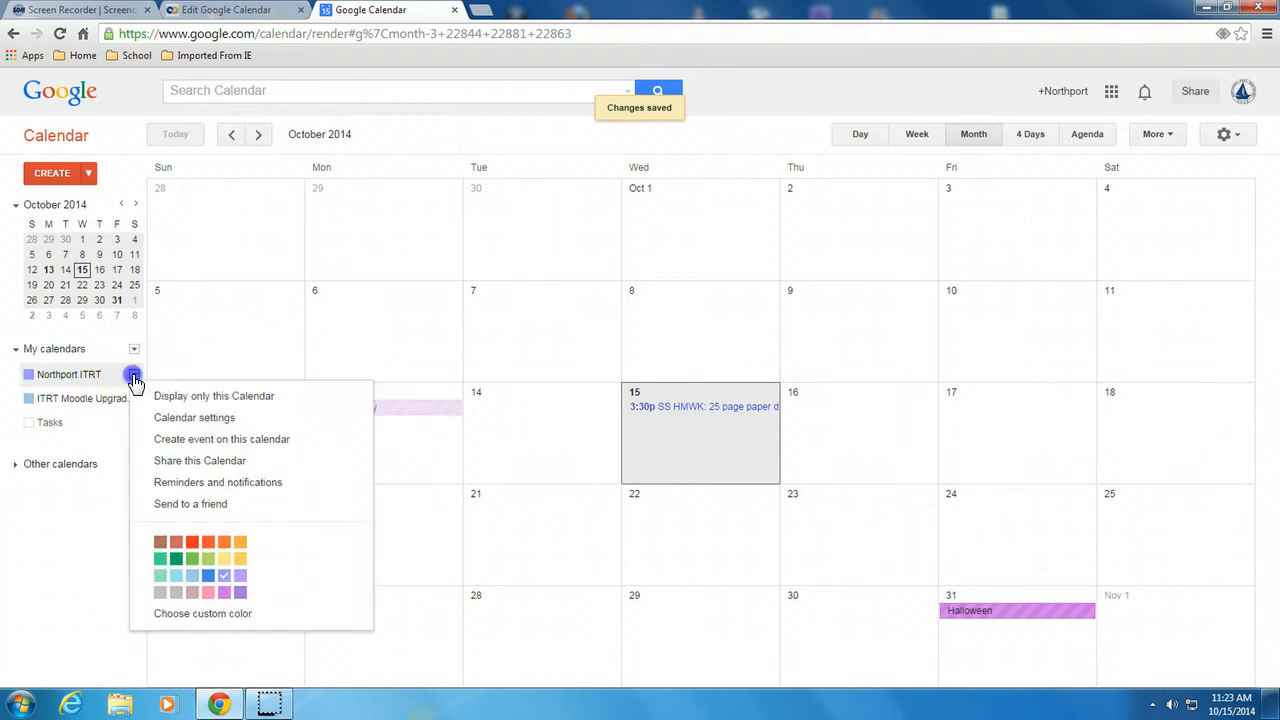
click(194, 418)
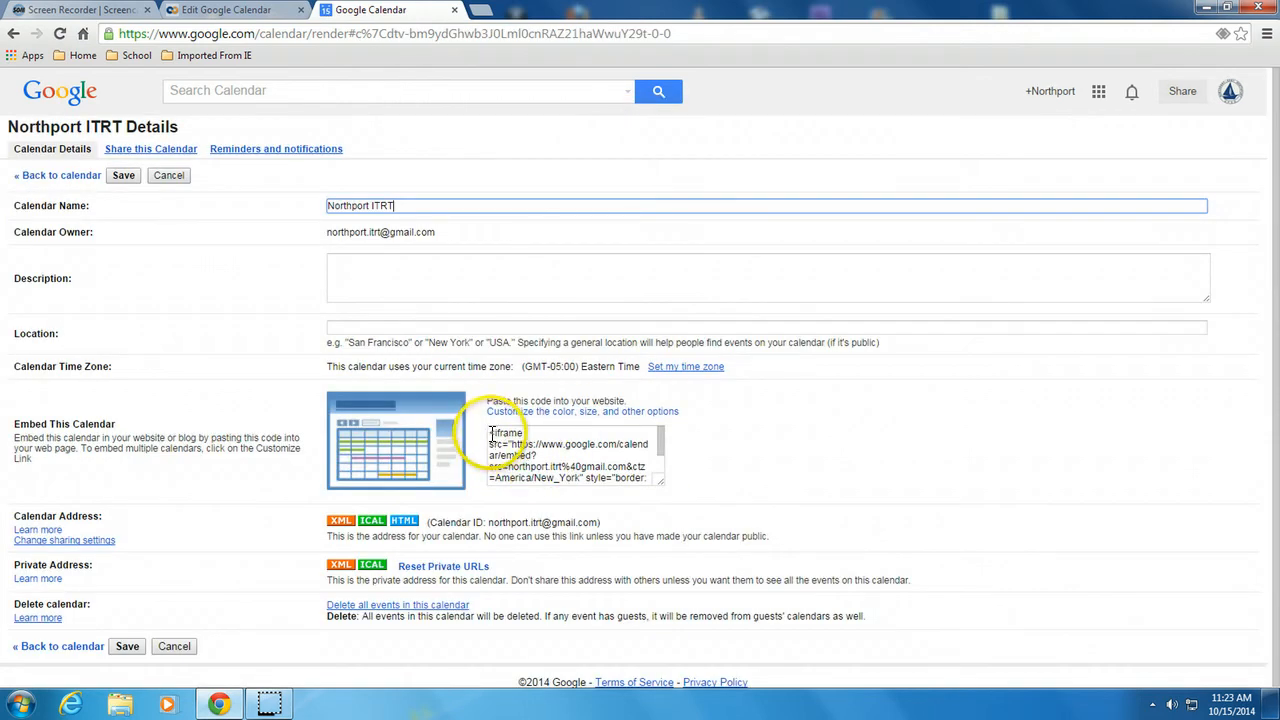
drag(491, 432, 652, 500)
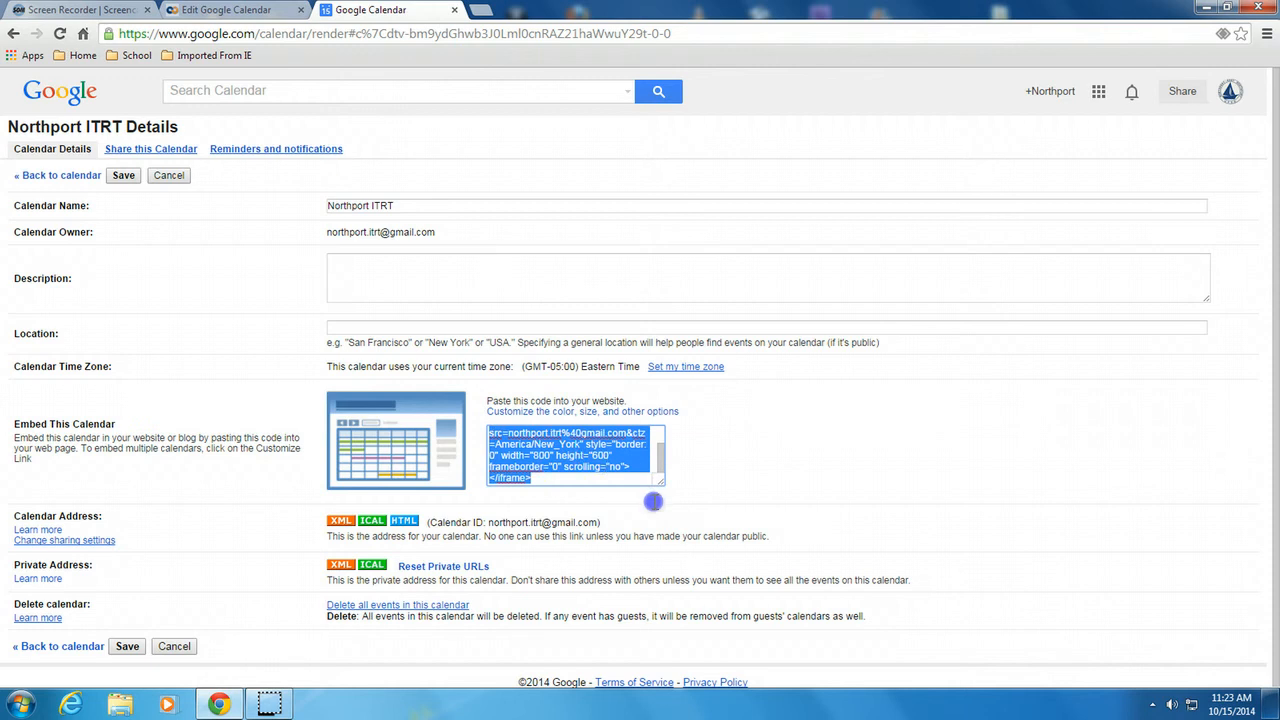
right_click(577, 457)
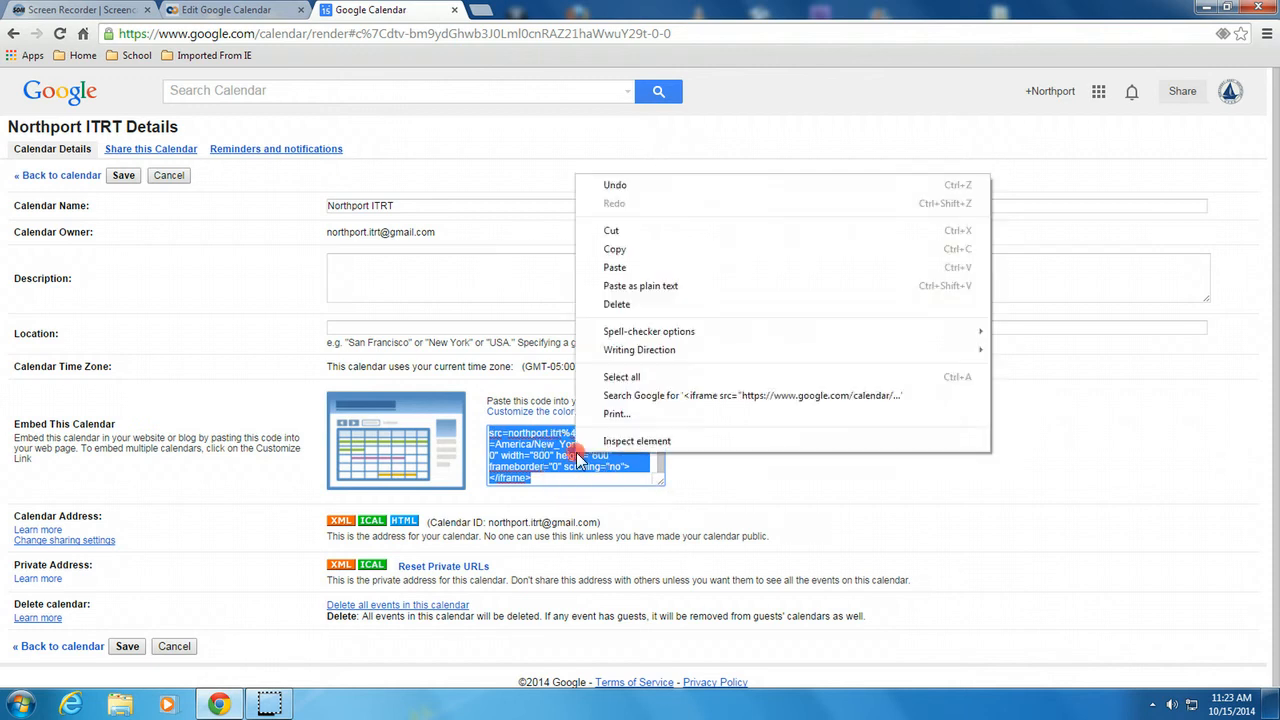
click(620, 250)
Switch to the Moodle section editor and insert the copied iframe code into the summary's HTML source.
click(255, 12)
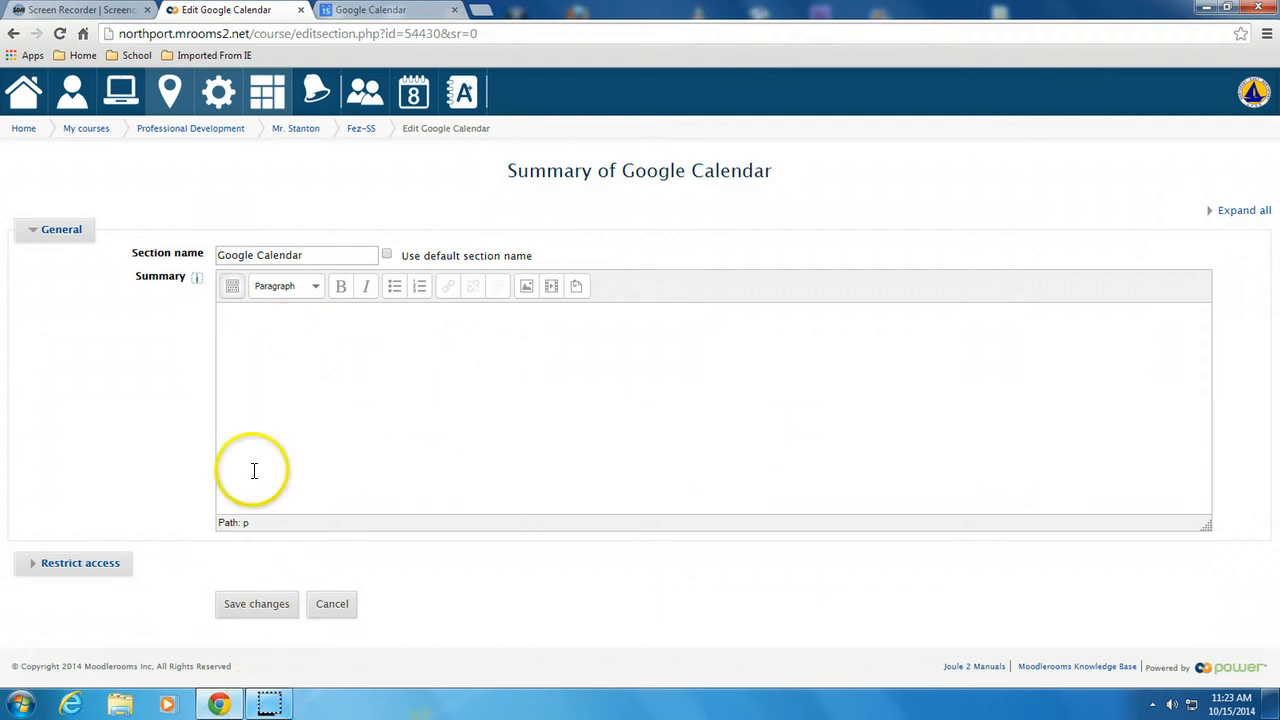
click(233, 289)
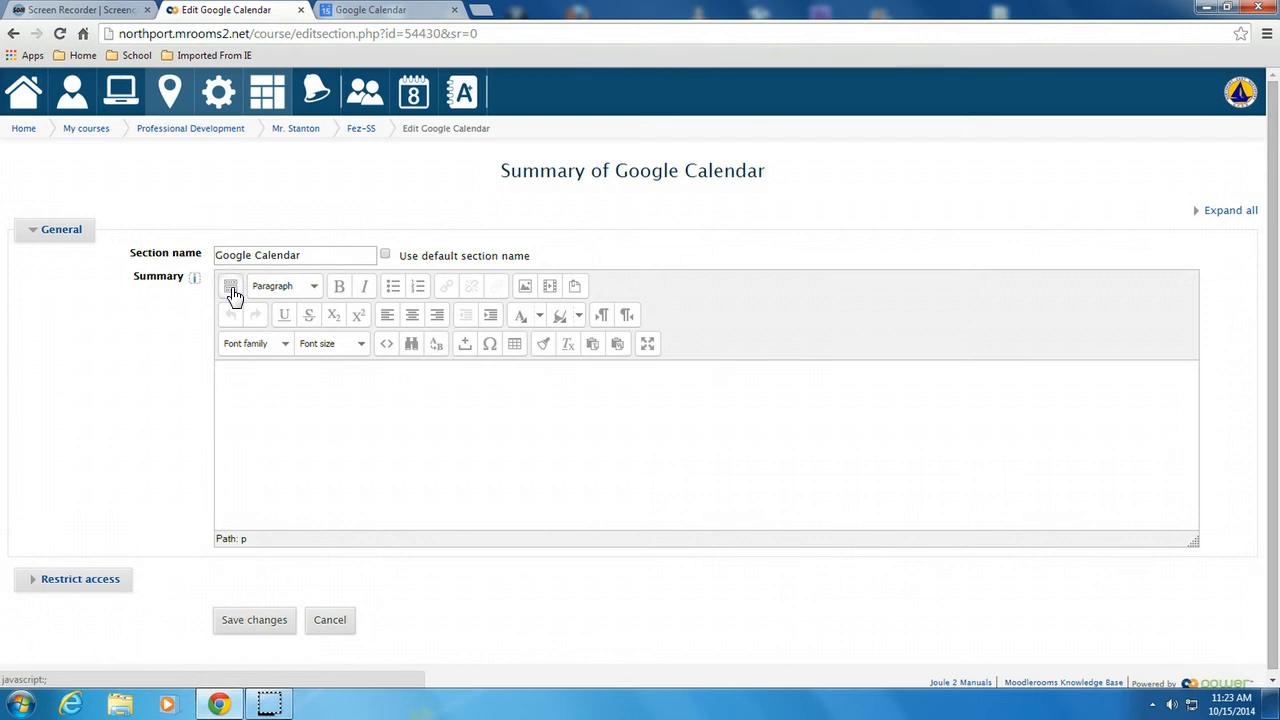
click(388, 346)
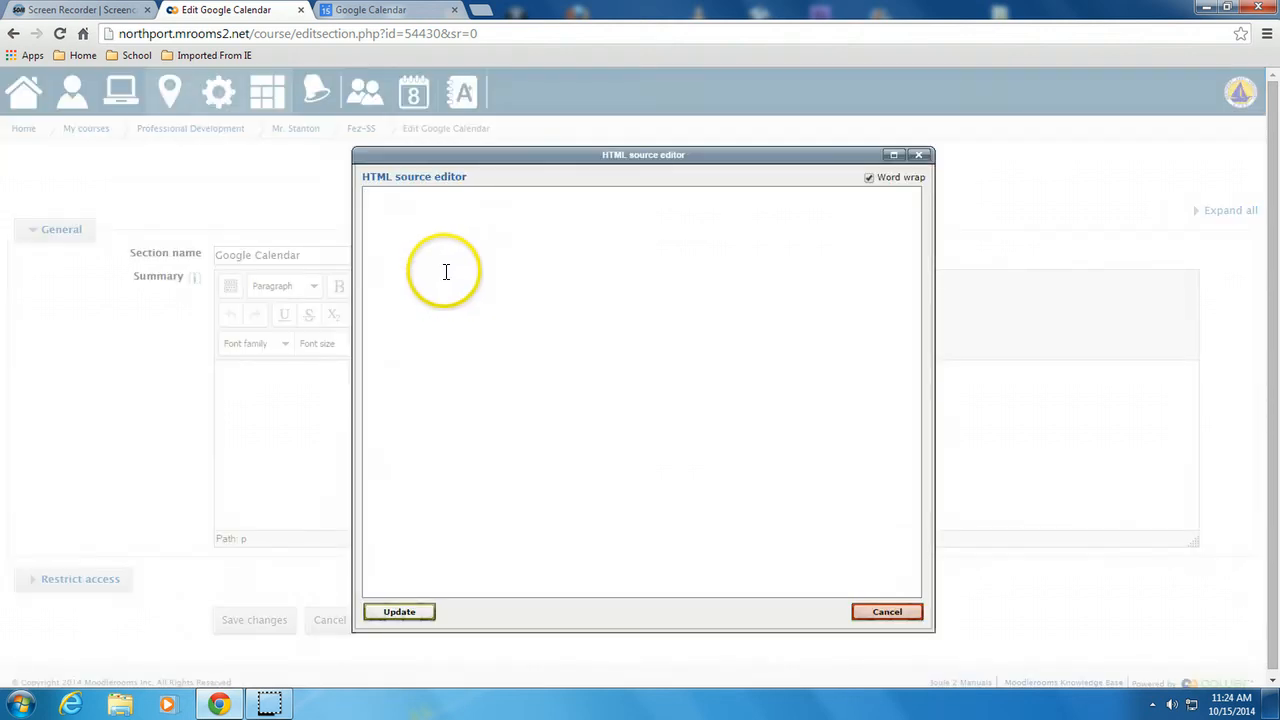
right_click(446, 271)
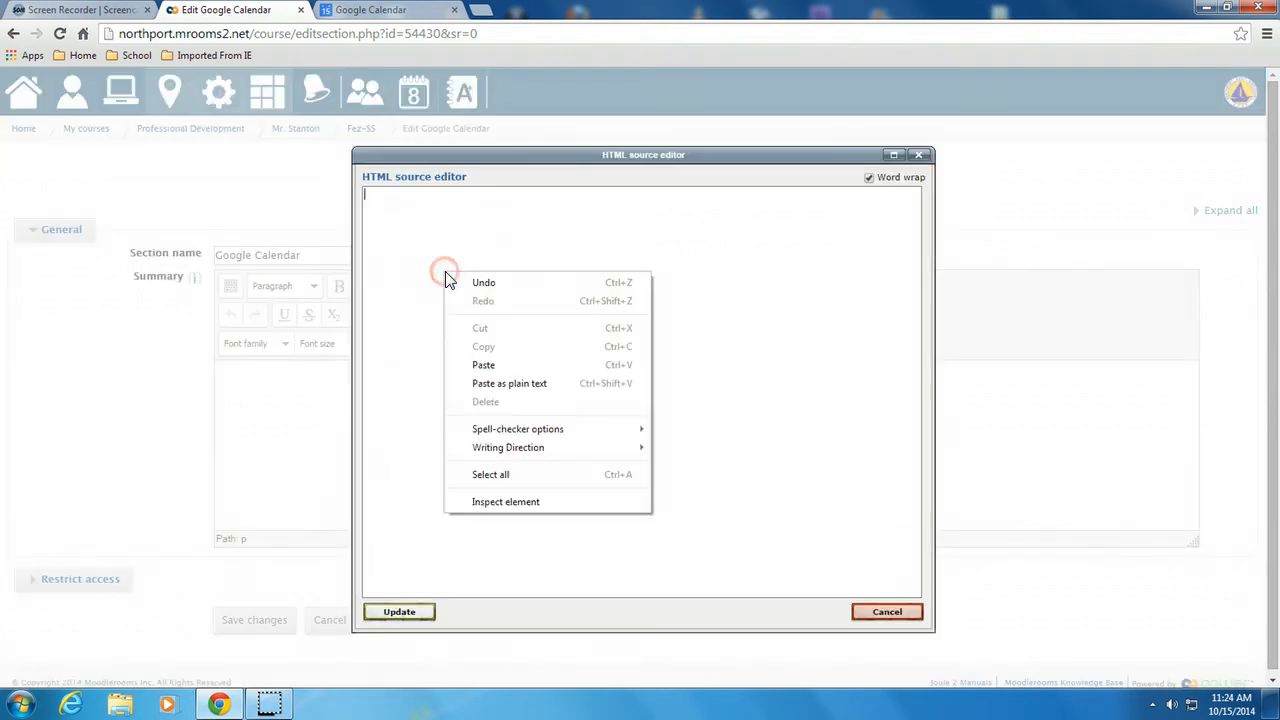
click(487, 365)
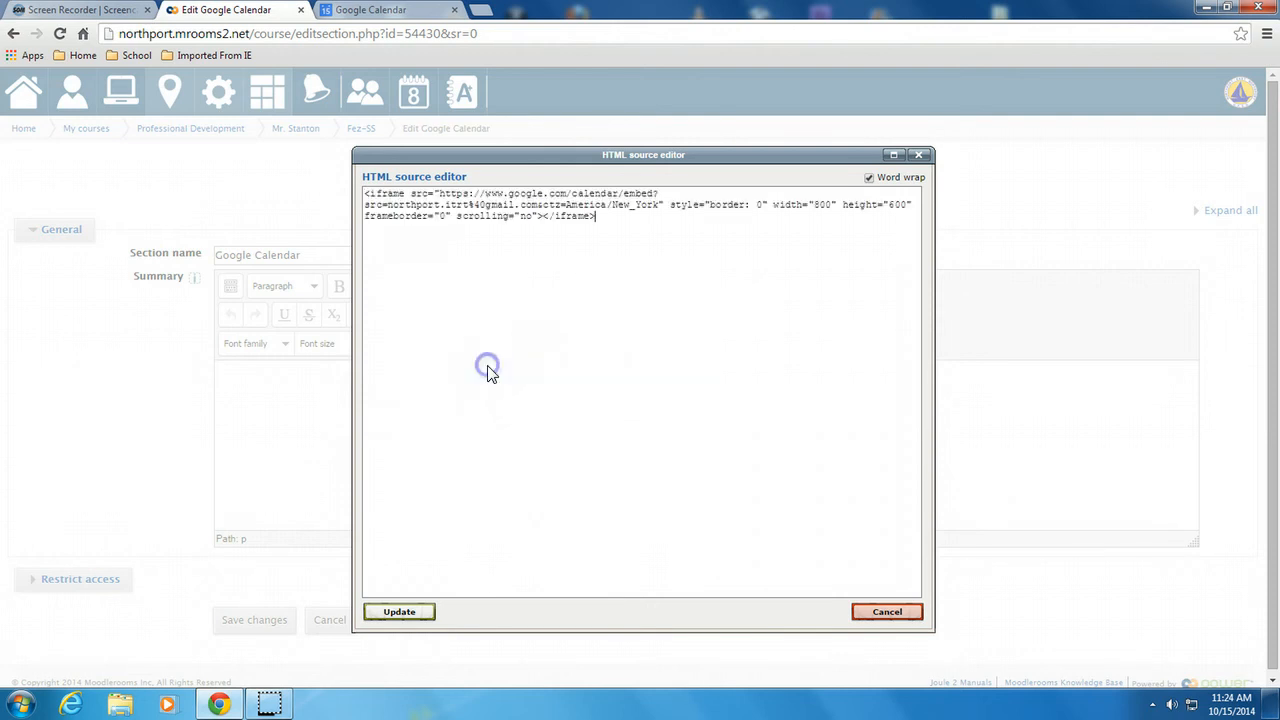
click(399, 614)
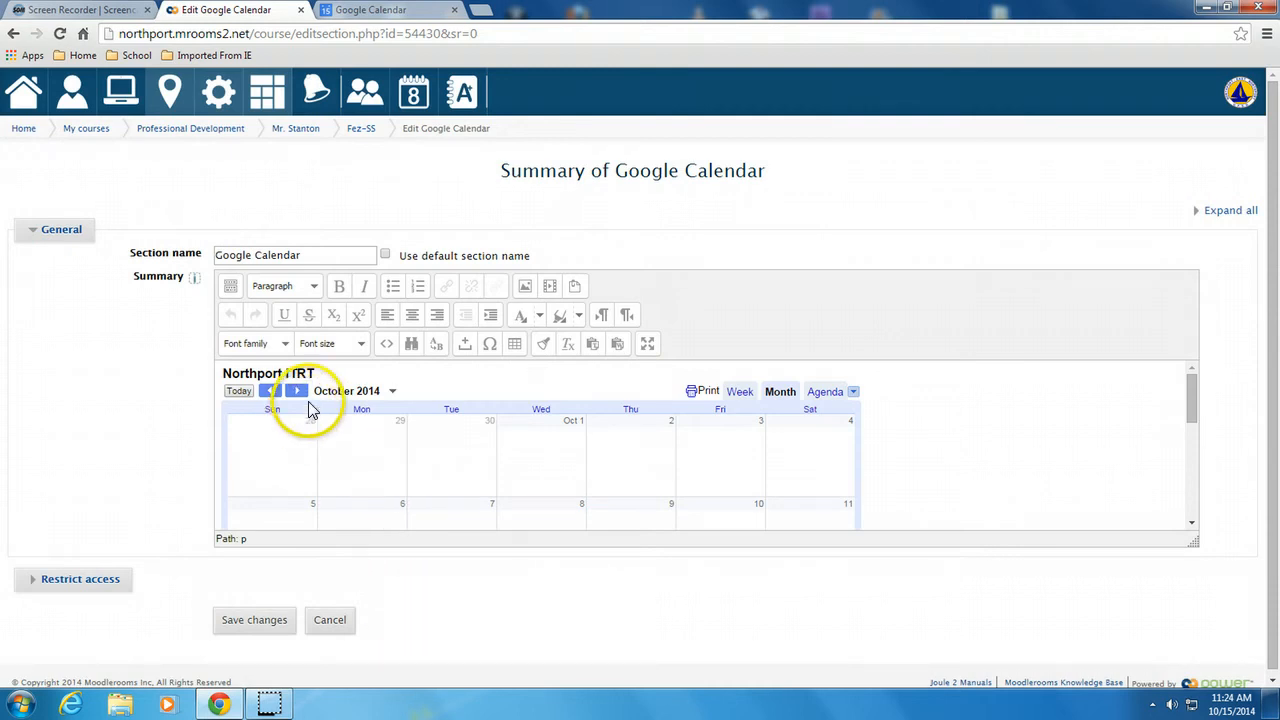
Center the embedded calendar in the section summary, save the changes and check it on the course page.
click(412, 316)
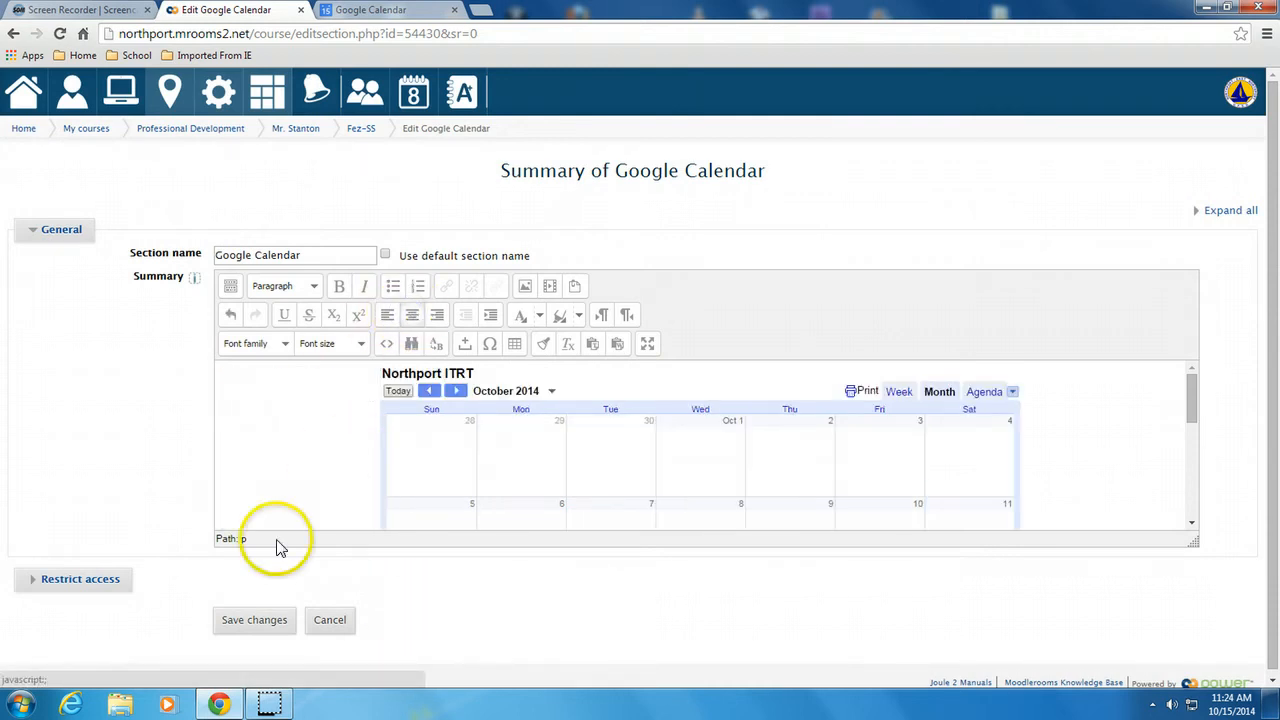
click(262, 624)
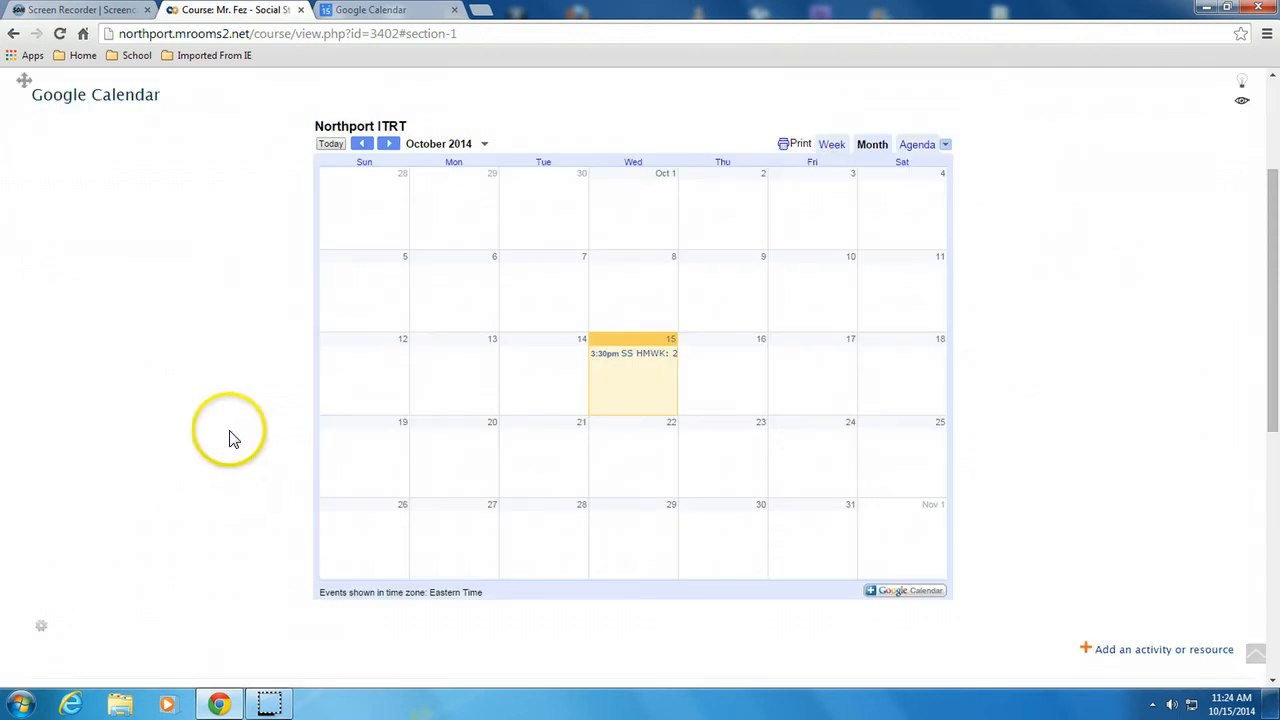
scroll(226, 435, up, 3)
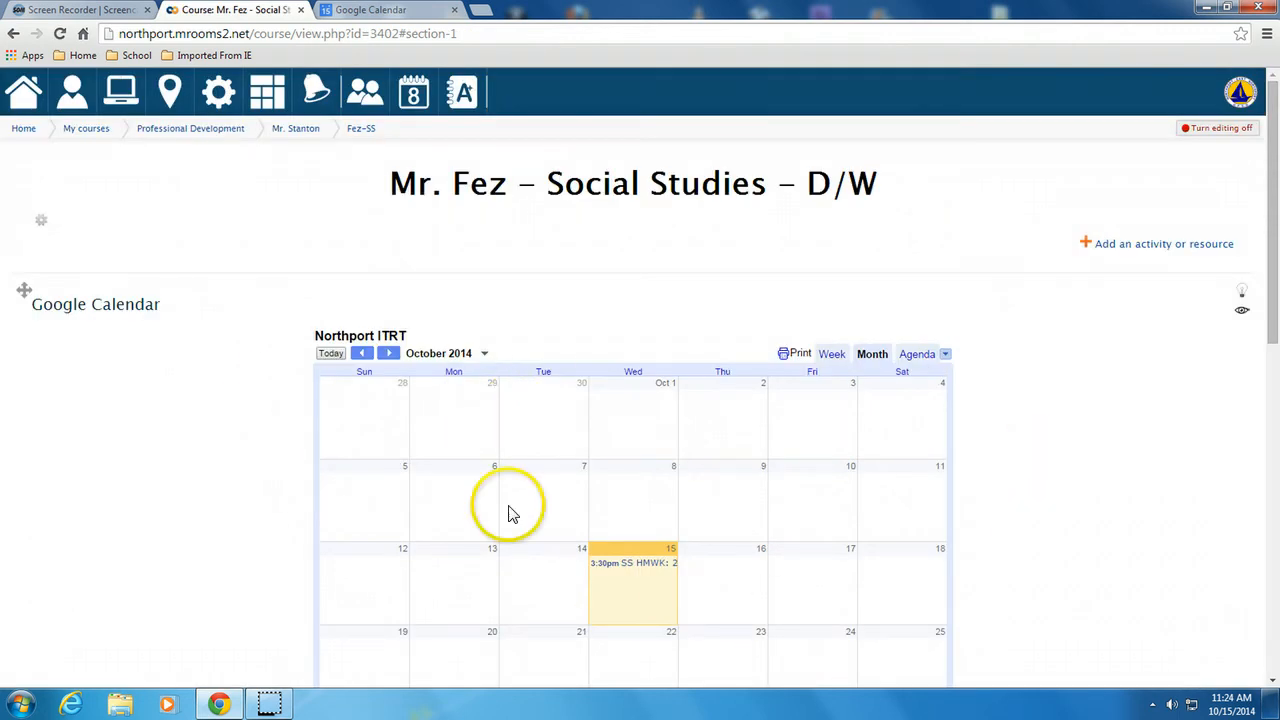
scroll(855, 470, down, 2)
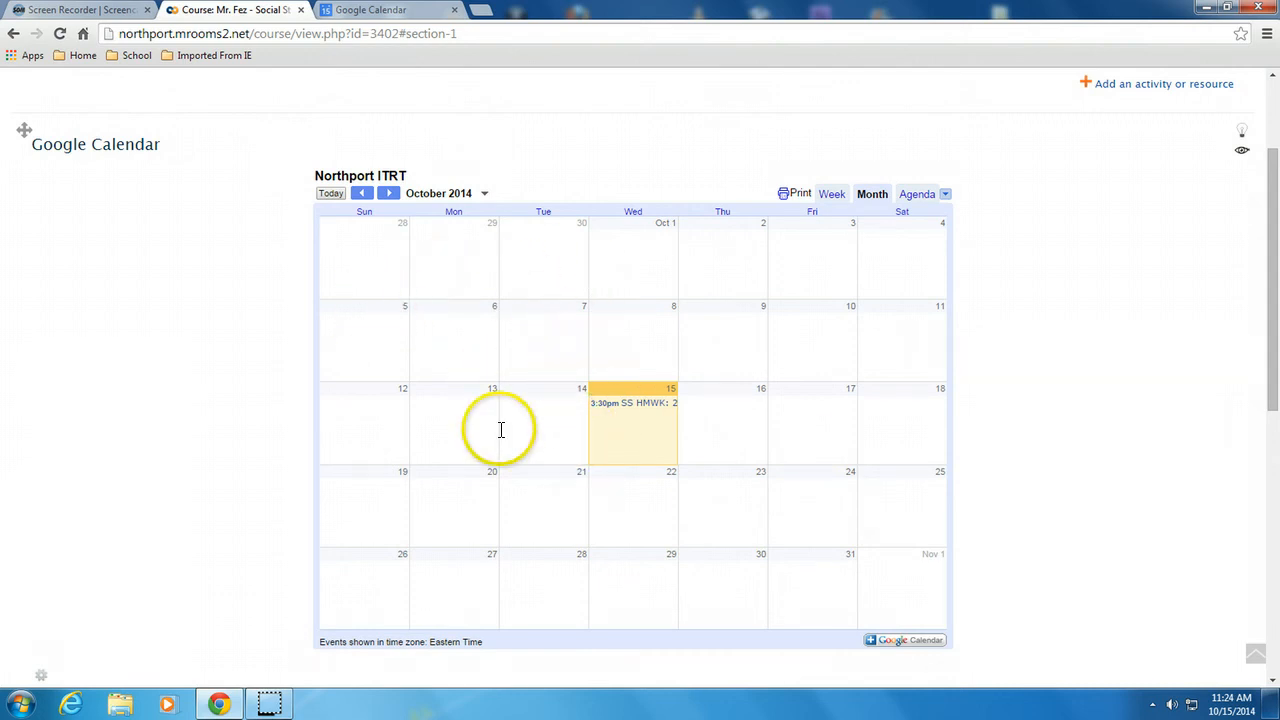
Reopen the Google Calendar section's HTML source and set the iframe height to 400.
scroll(350, 395, down, 1)
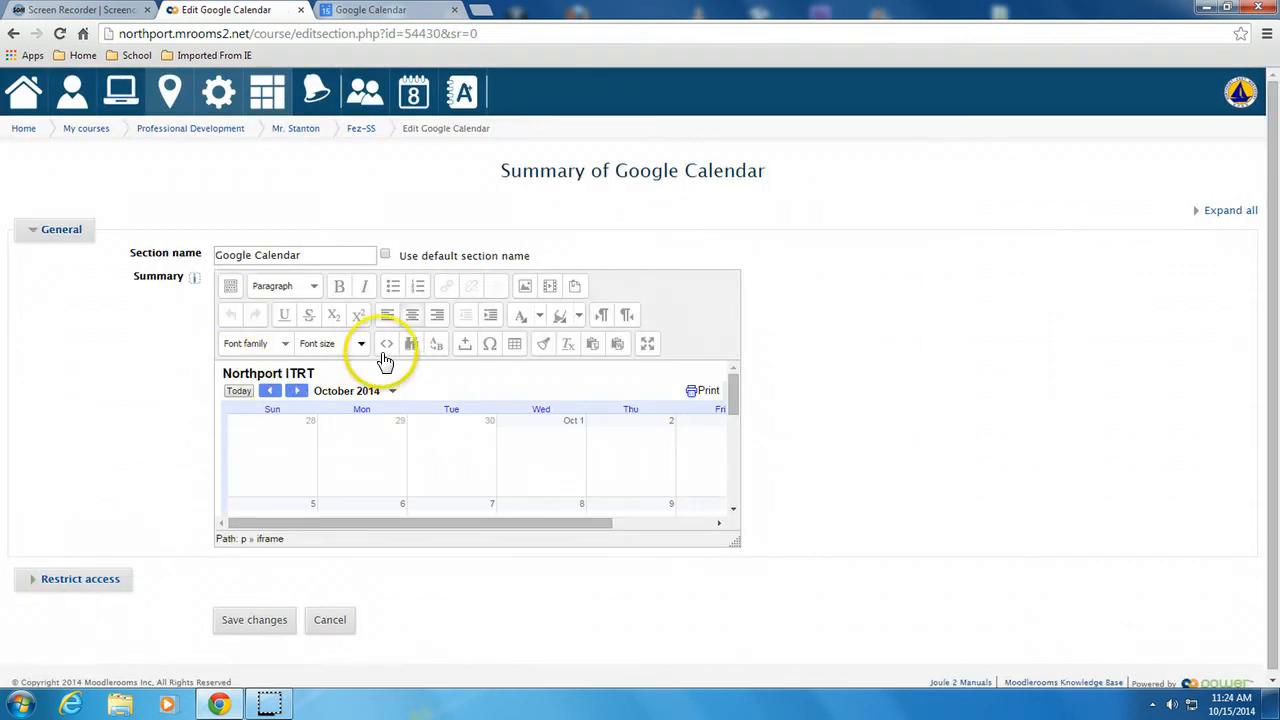
click(389, 346)
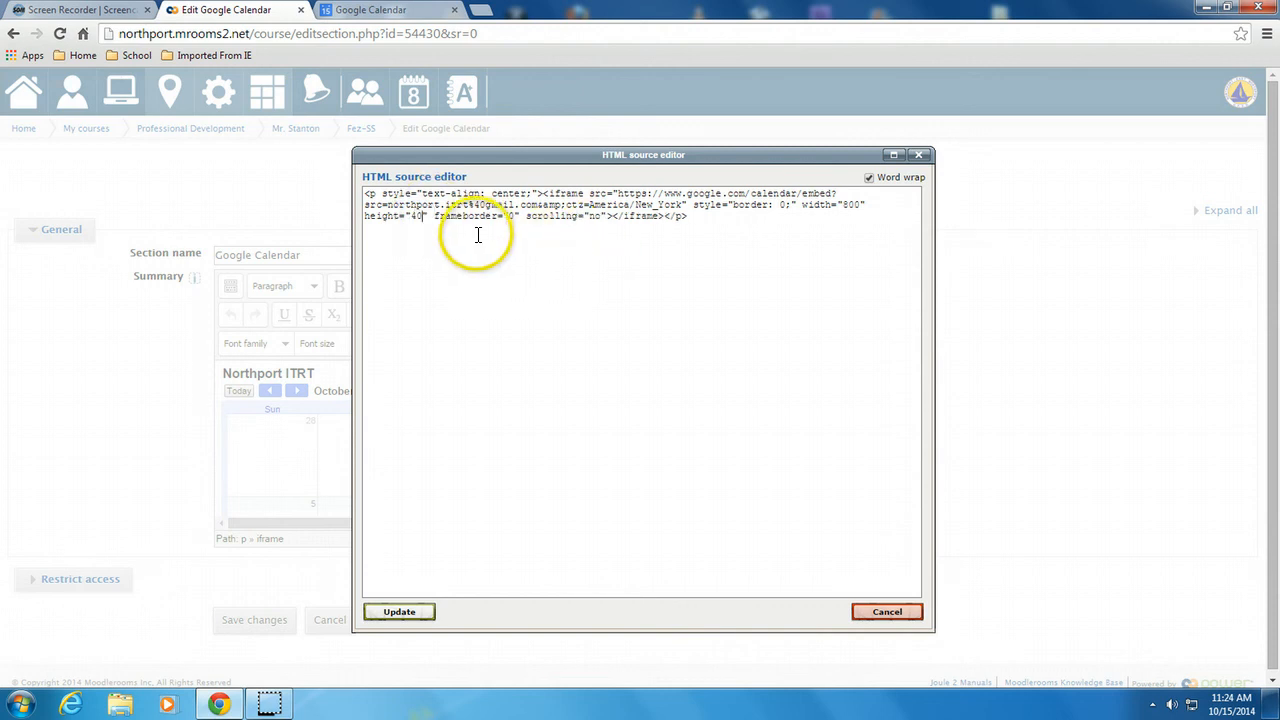
text(0)
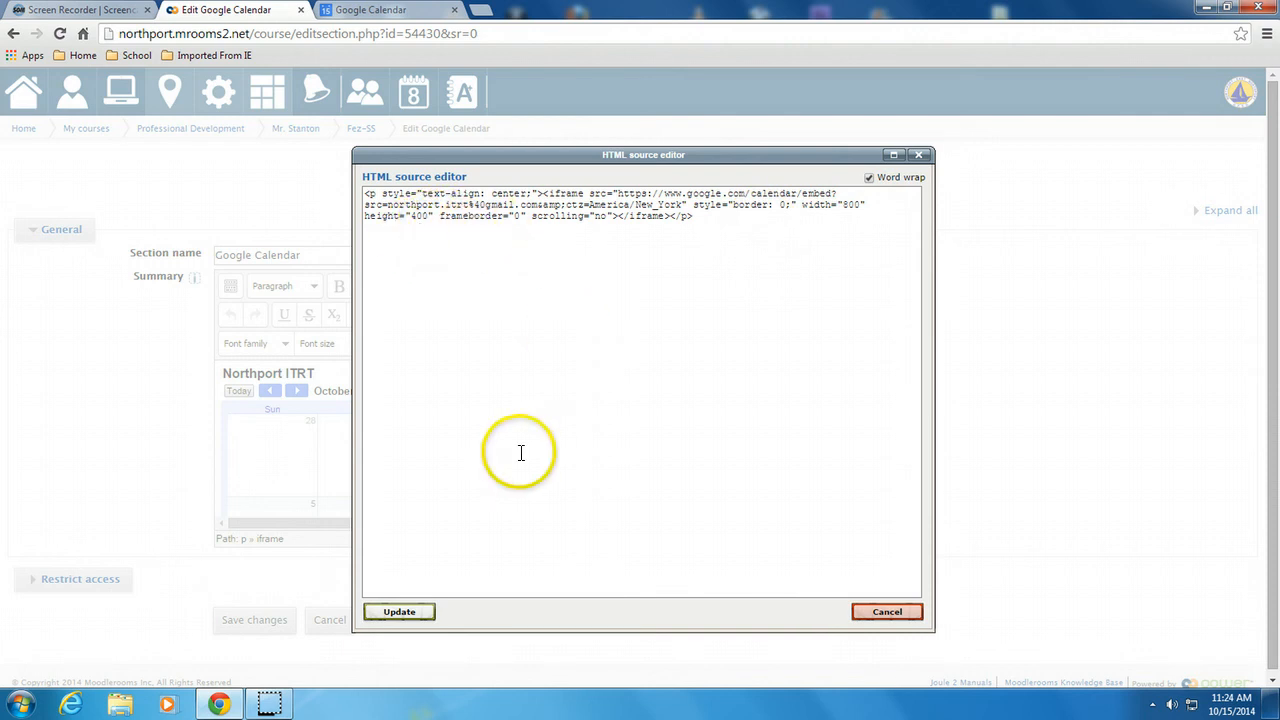
click(426, 613)
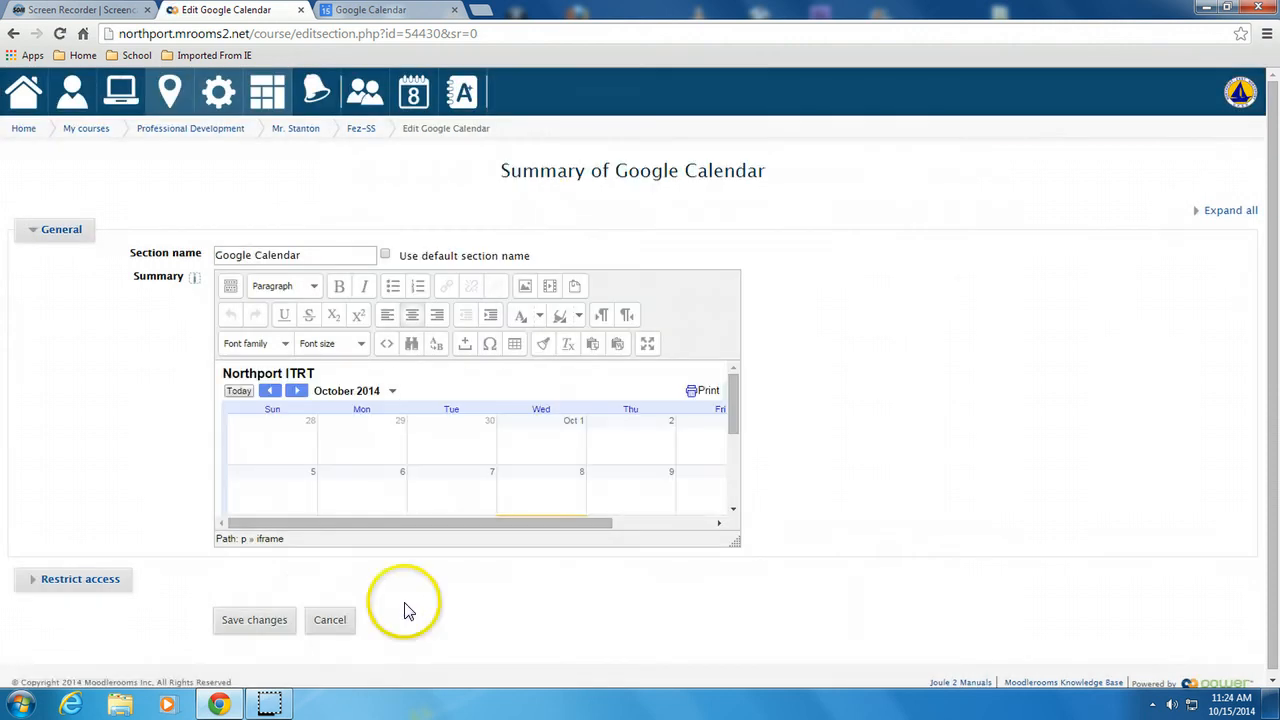
Save the section summary changes and check the October 15 homework event's details in the embedded calendar on the course page.
click(258, 621)
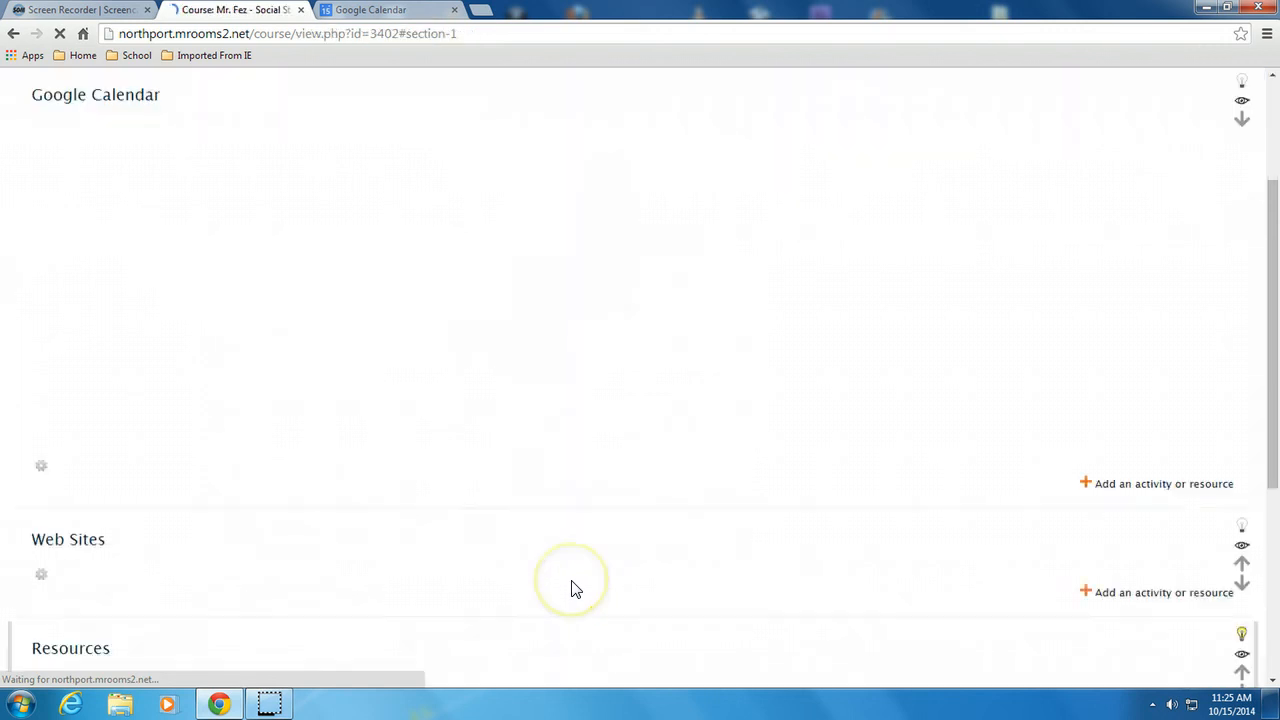
scroll(670, 368, up, 3)
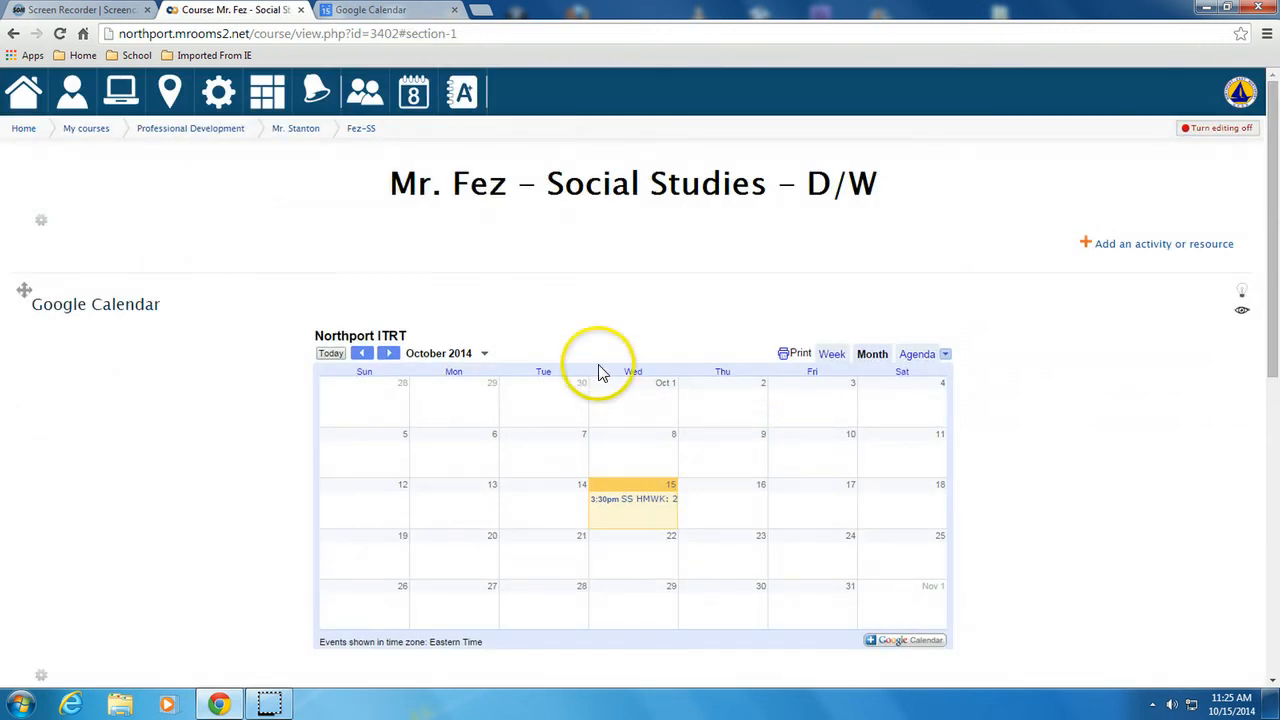
click(631, 508)
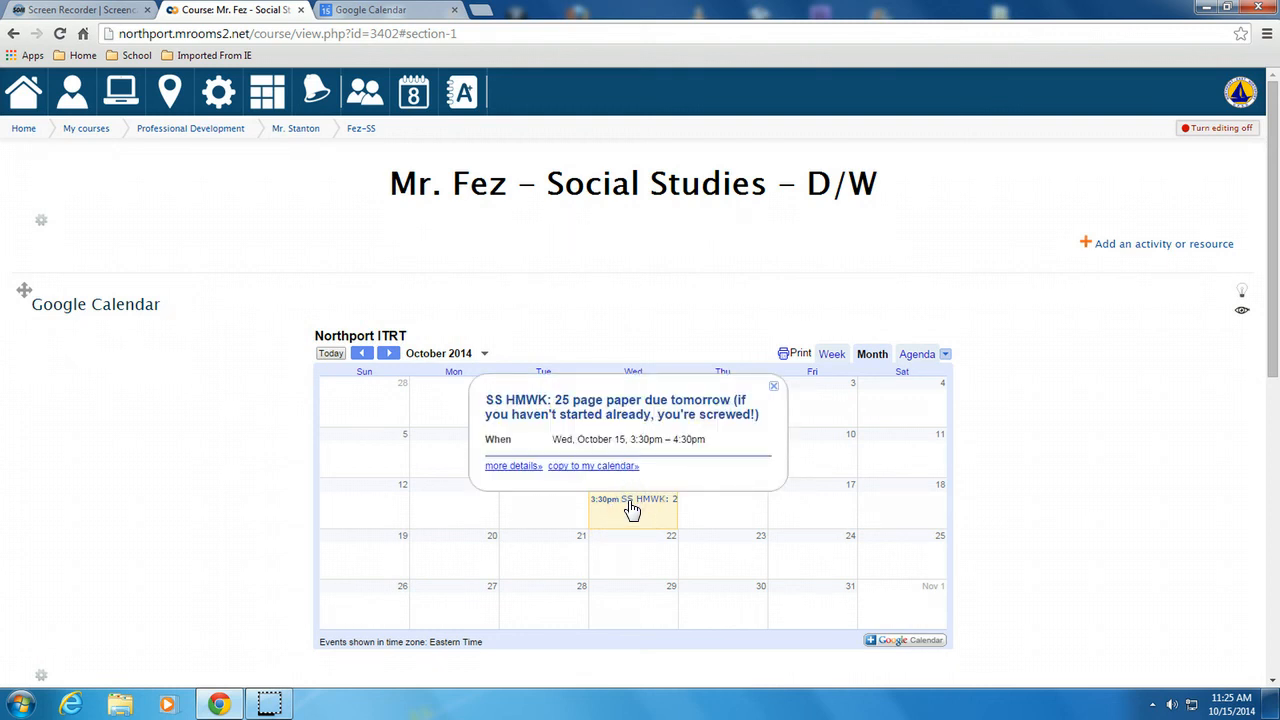
click(774, 388)
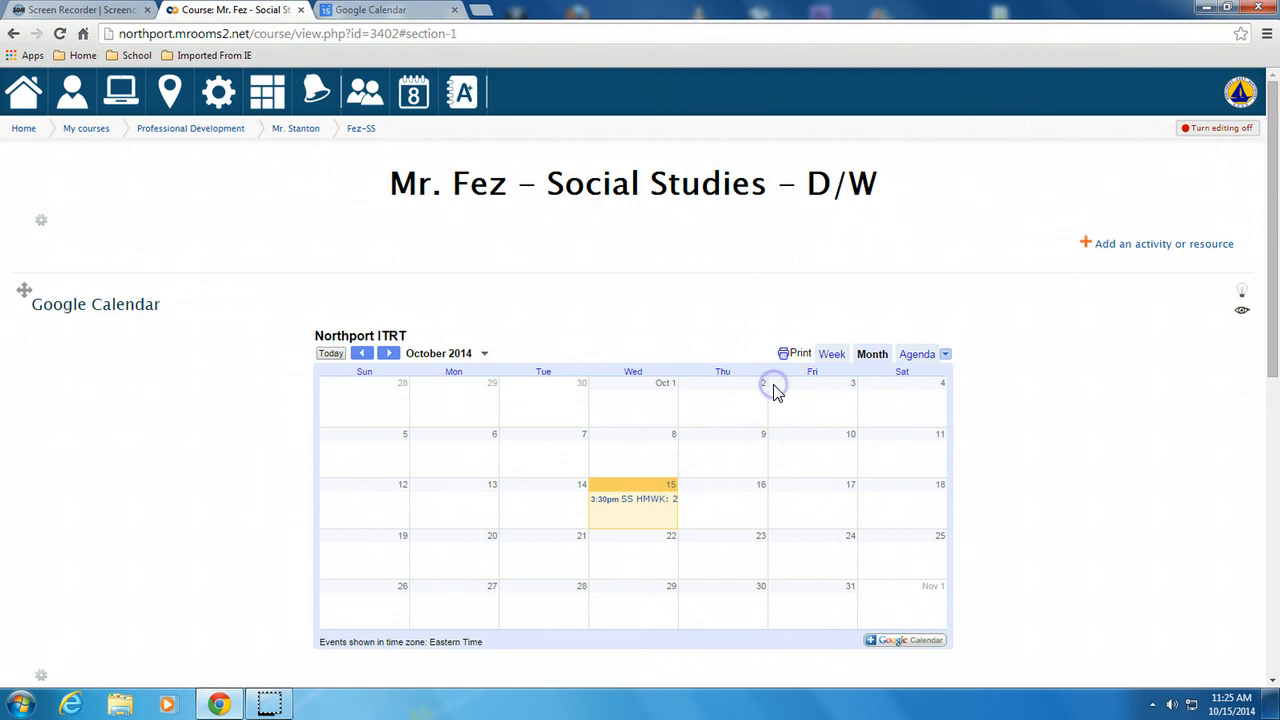
Turn course editing off and switch the role to Student to preview the course page.
click(1217, 128)
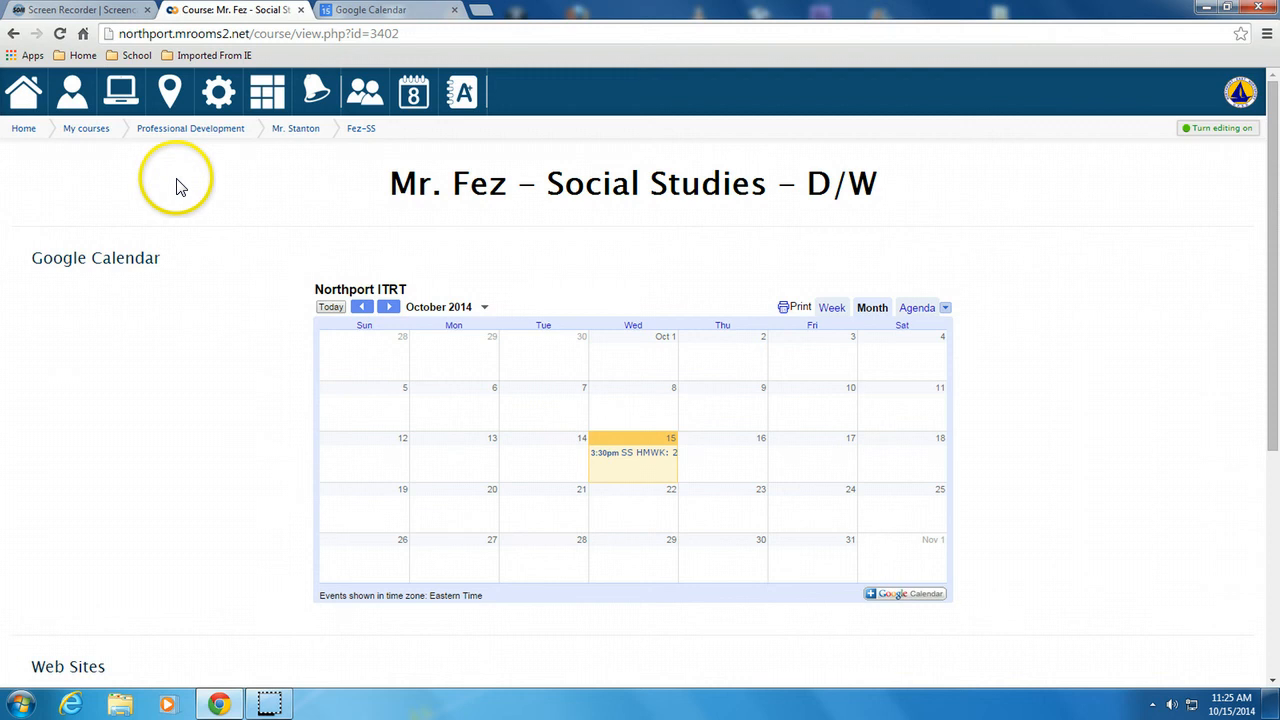
click(219, 100)
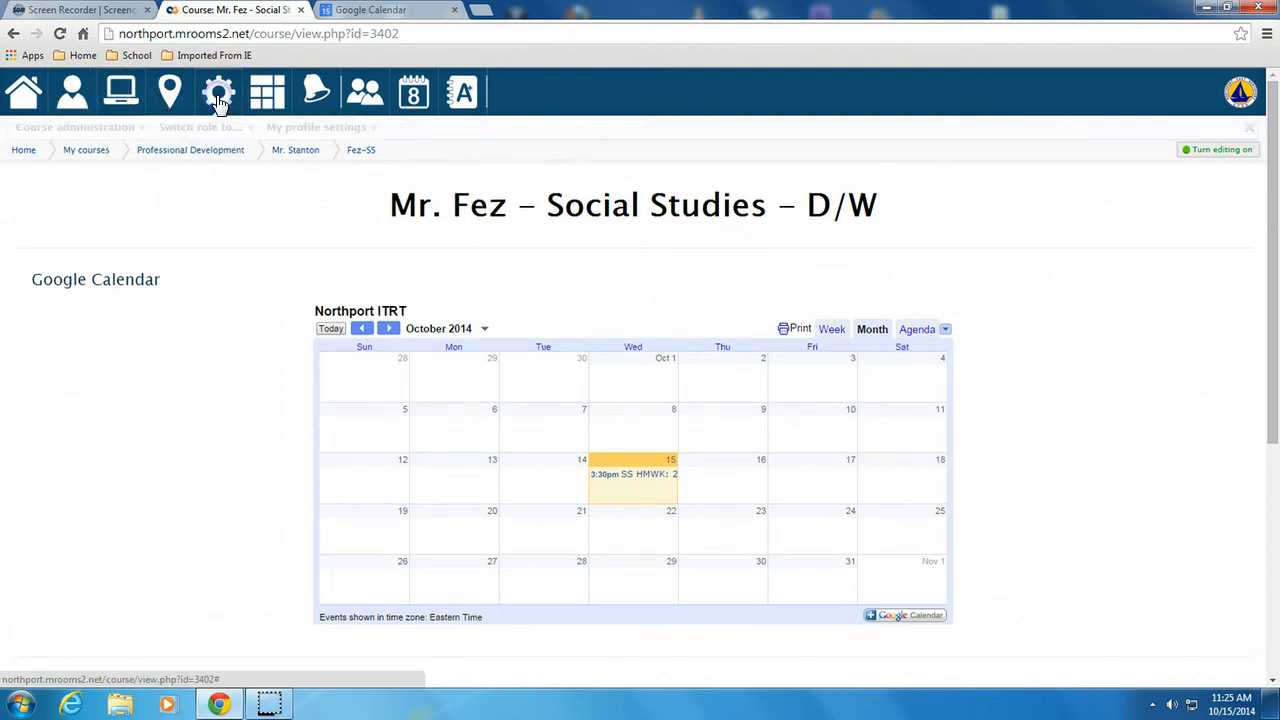
click(250, 128)
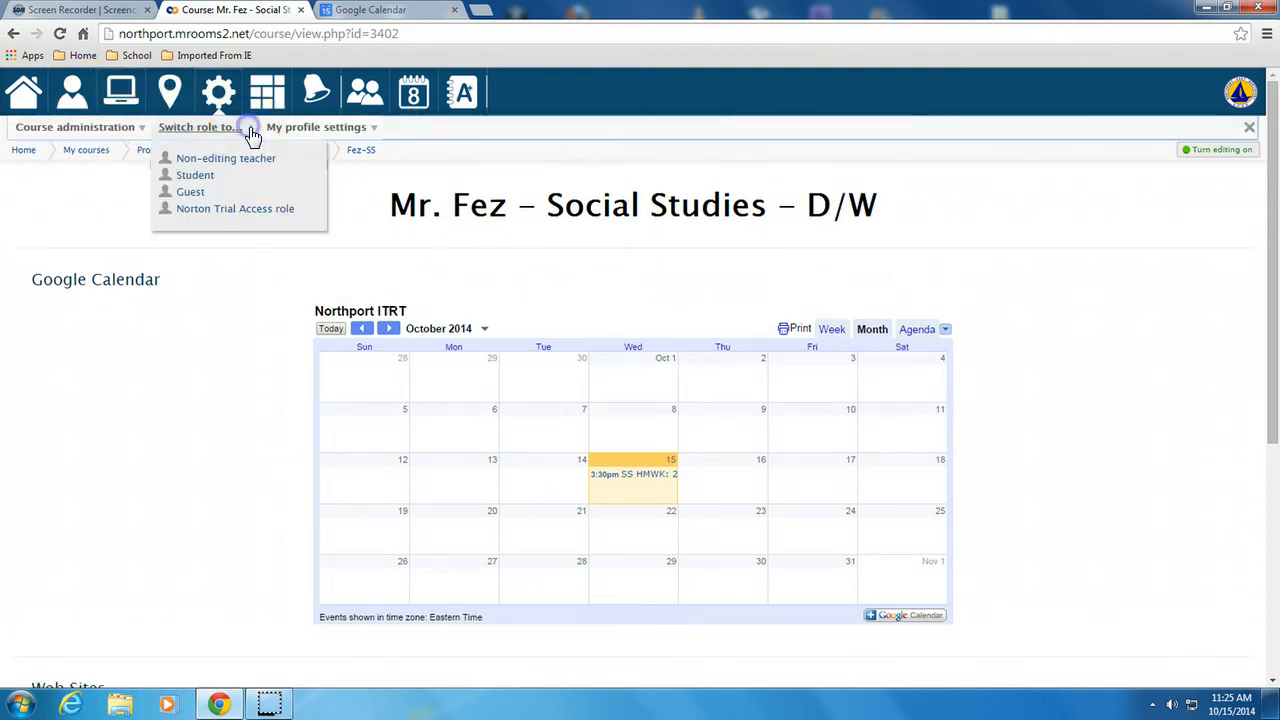
click(202, 176)
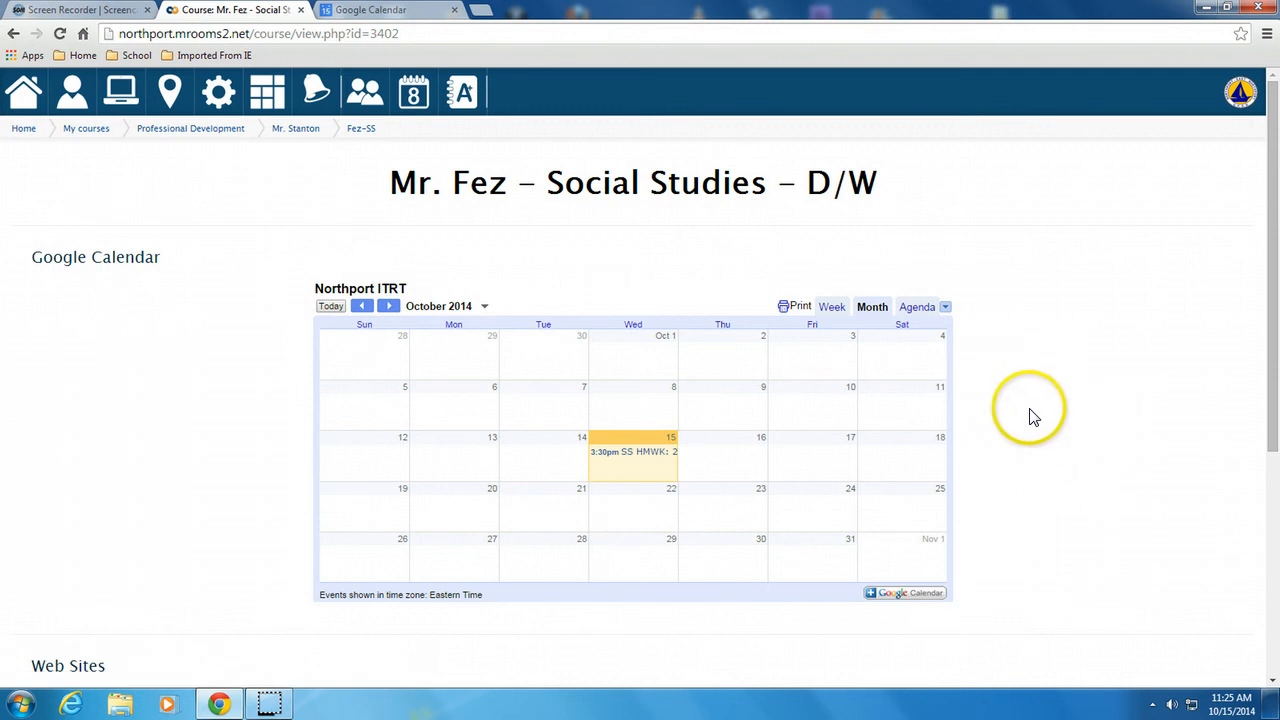
Look over the course page as a student, view the October 15 event's details in the calendar and close them.
scroll(1035, 418, down, 3)
scroll(1037, 420, up, 3)
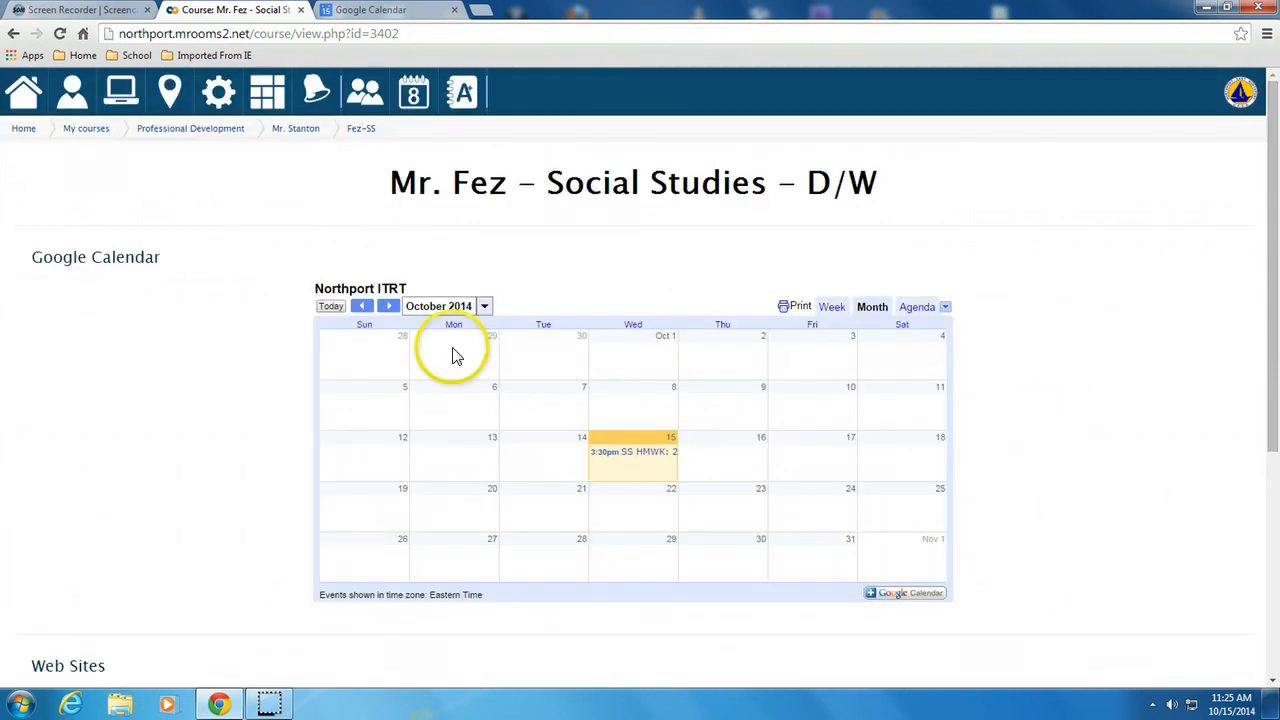
click(643, 457)
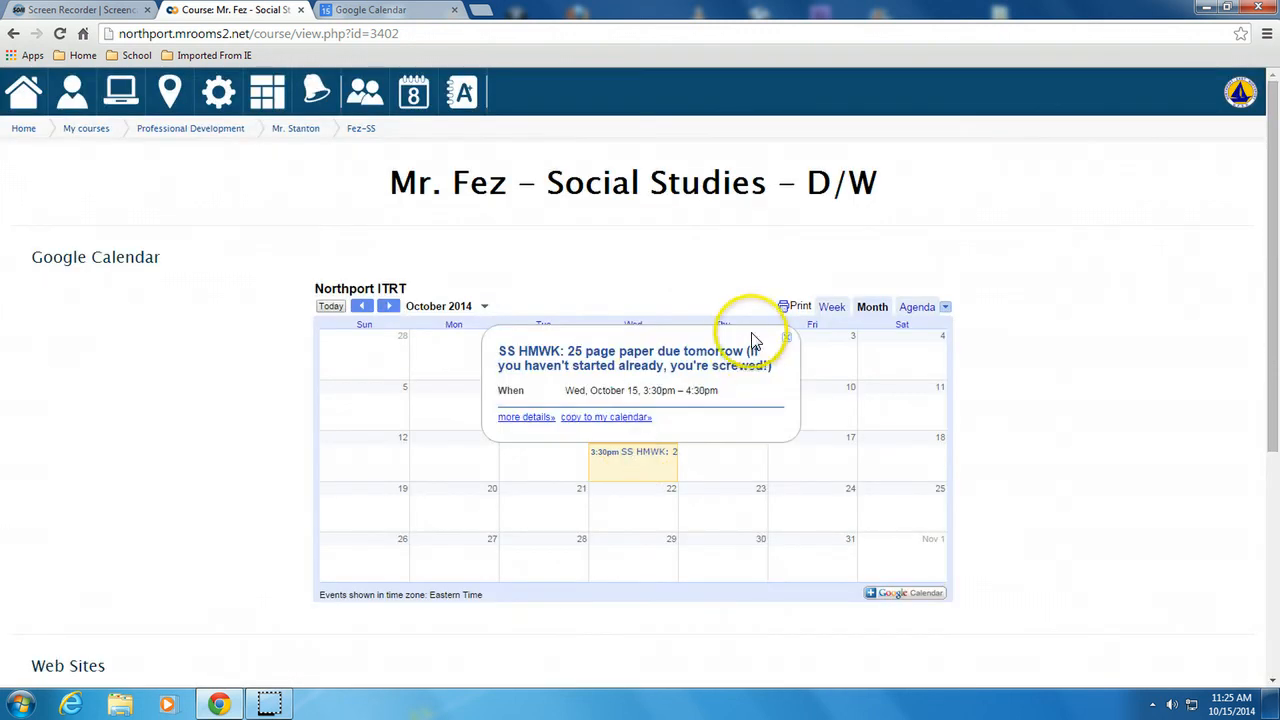
click(787, 338)
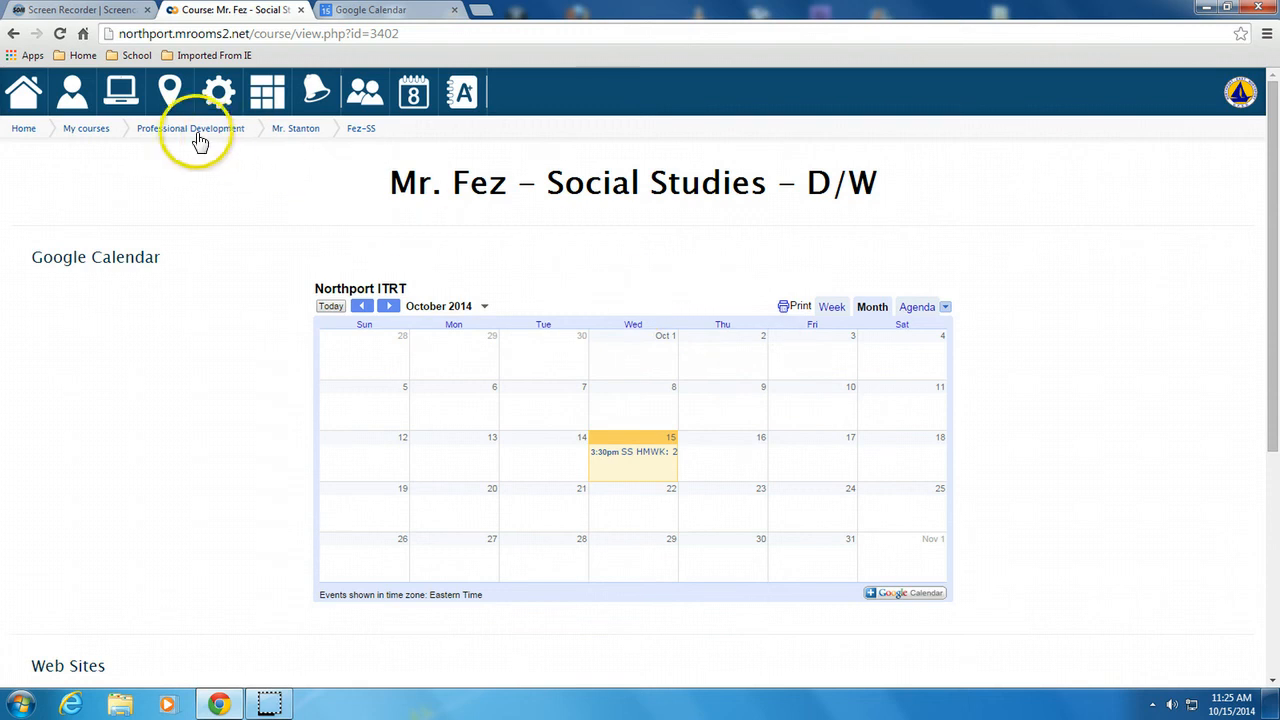
Leave the student preview by returning to the normal role in the course.
click(214, 96)
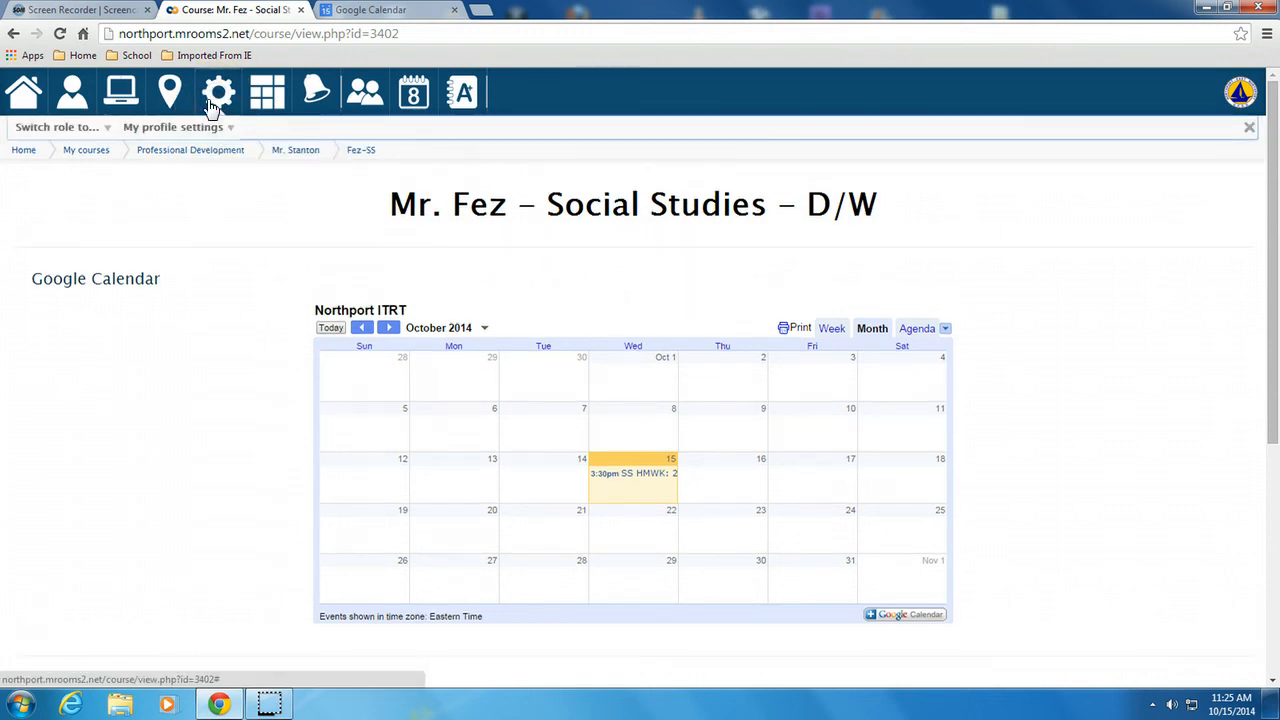
click(106, 129)
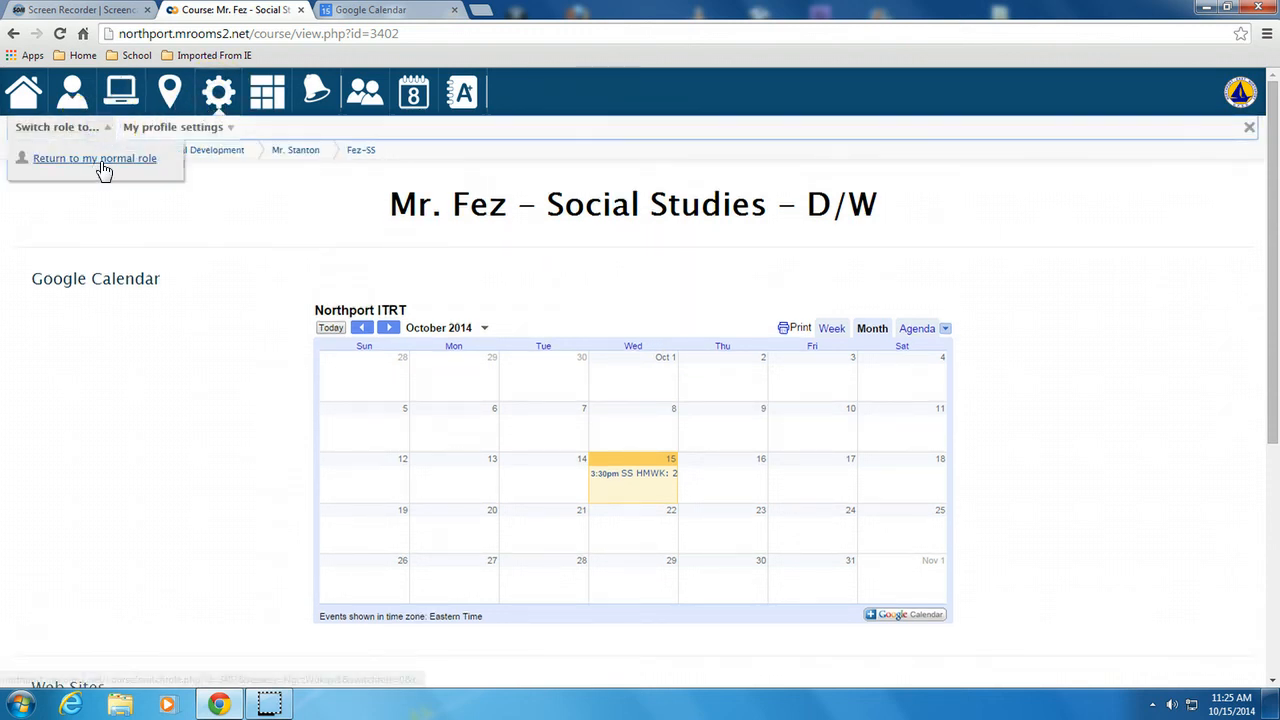
click(100, 160)
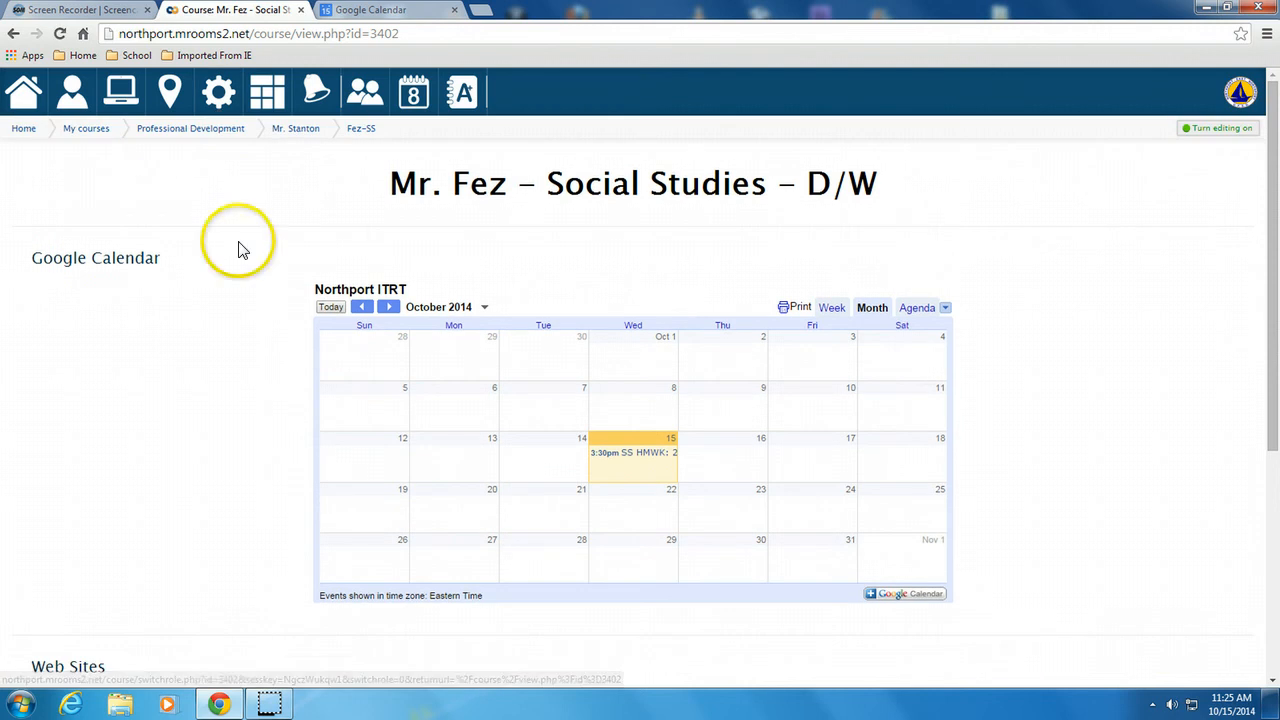